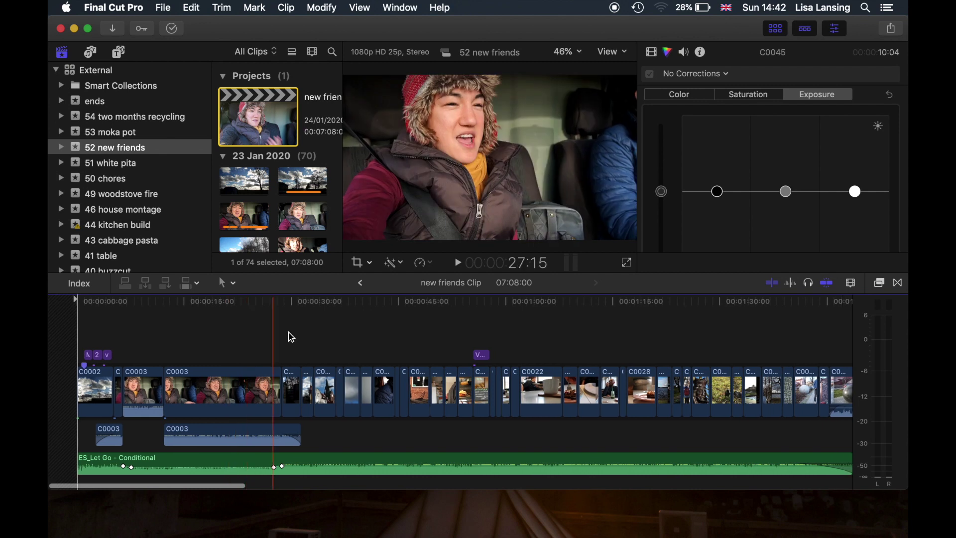
Select clip C0001 in the 52 new friends event and reveal its source file in Finder.
{"action": "scroll", "coordinate": [313, 218], "scroll_direction": "down", "scroll_amount": 3}
{"action": "left_click", "coordinate": [310, 213]}
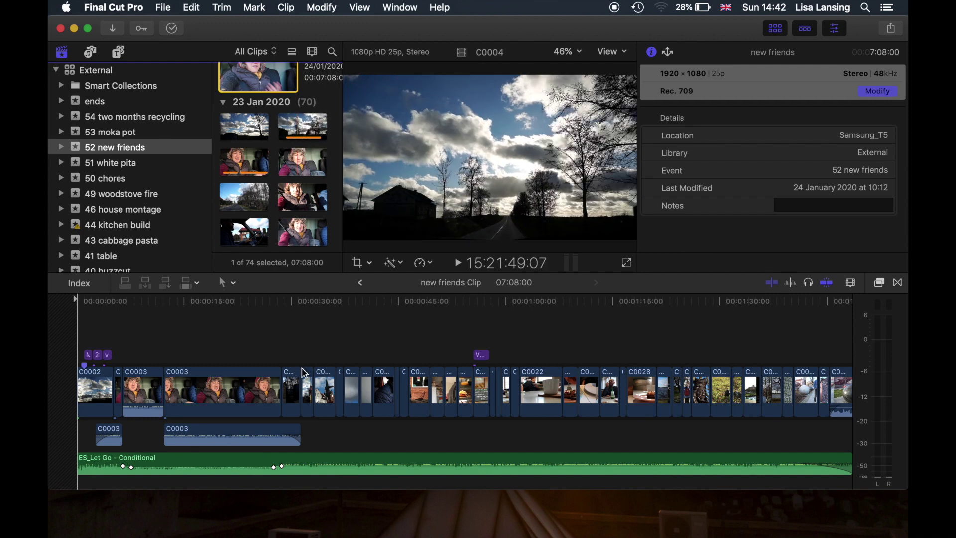
{"action": "left_click", "coordinate": [290, 394]}
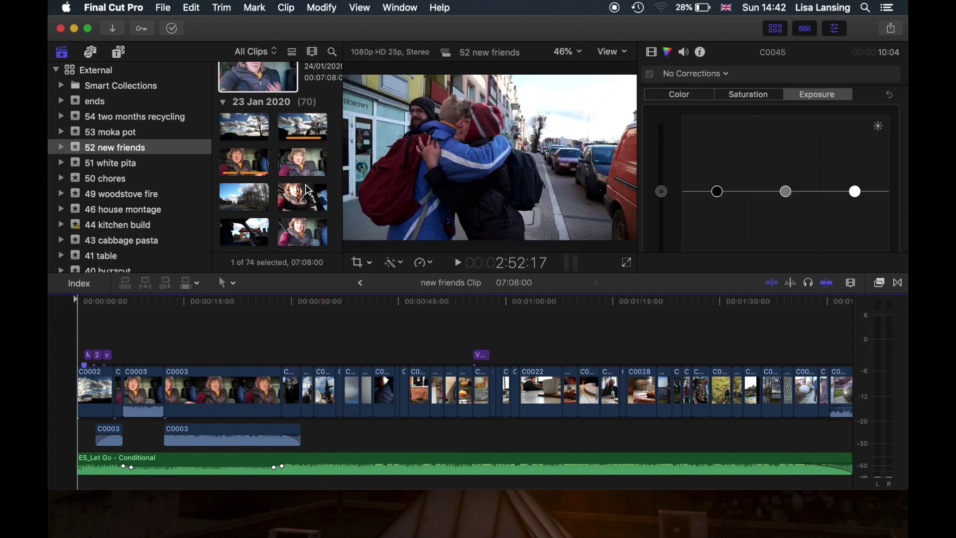
{"action": "scroll", "coordinate": [307, 190], "scroll_direction": "down", "scroll_amount": 2}
{"action": "scroll", "coordinate": [309, 189], "scroll_direction": "down", "scroll_amount": 1}
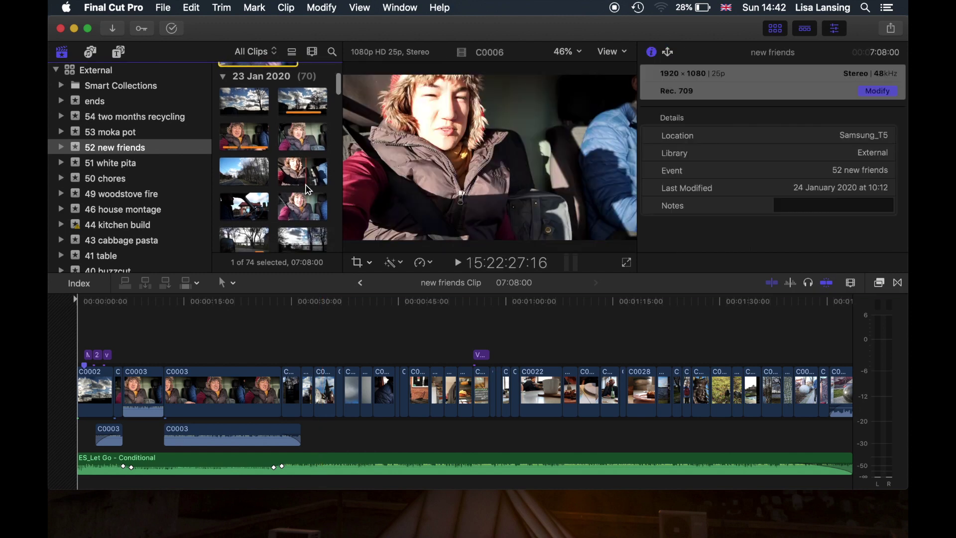
{"action": "left_click", "coordinate": [254, 112]}
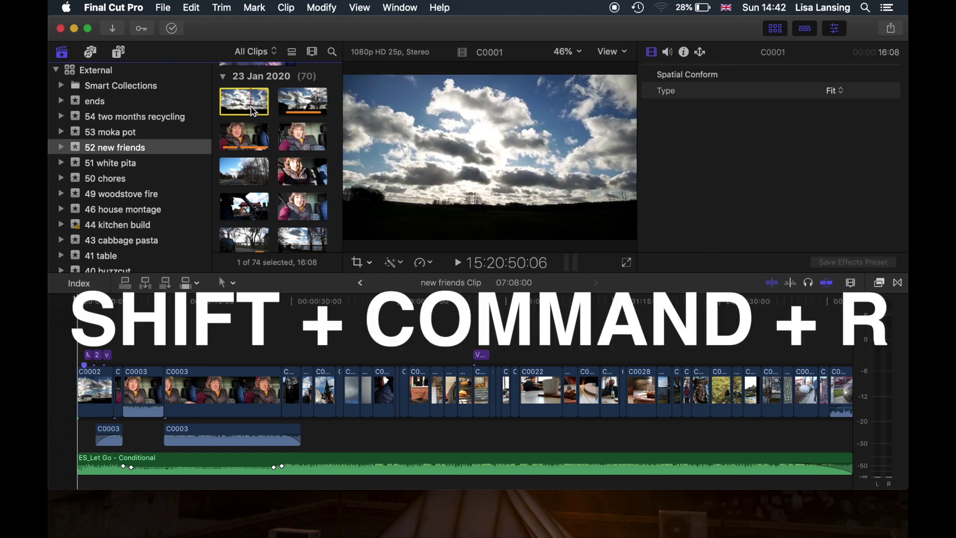
{"action": "key", "text": "shift+super+r"}
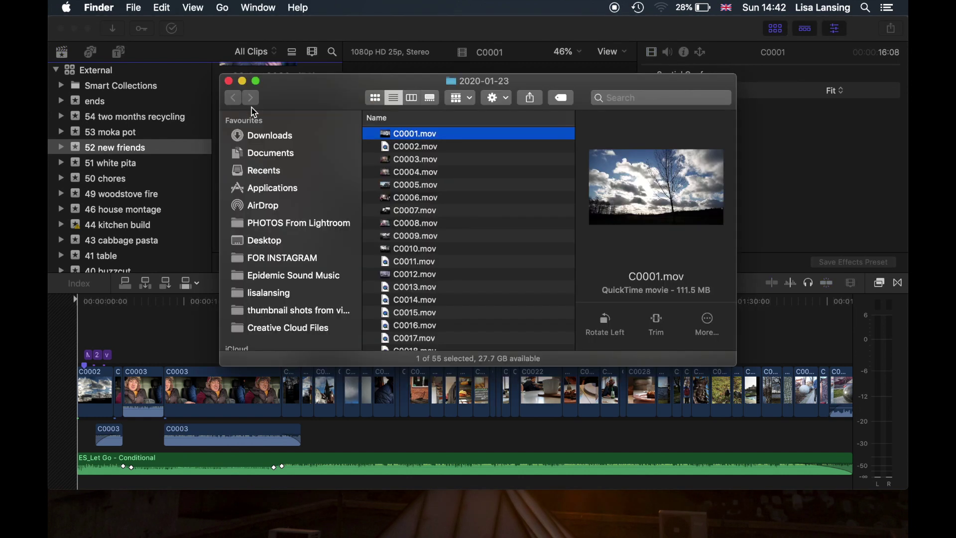
Move C0001.mov to the Trash in Finder and return to Final Cut Pro.
{"action": "right_click", "coordinate": [455, 137]}
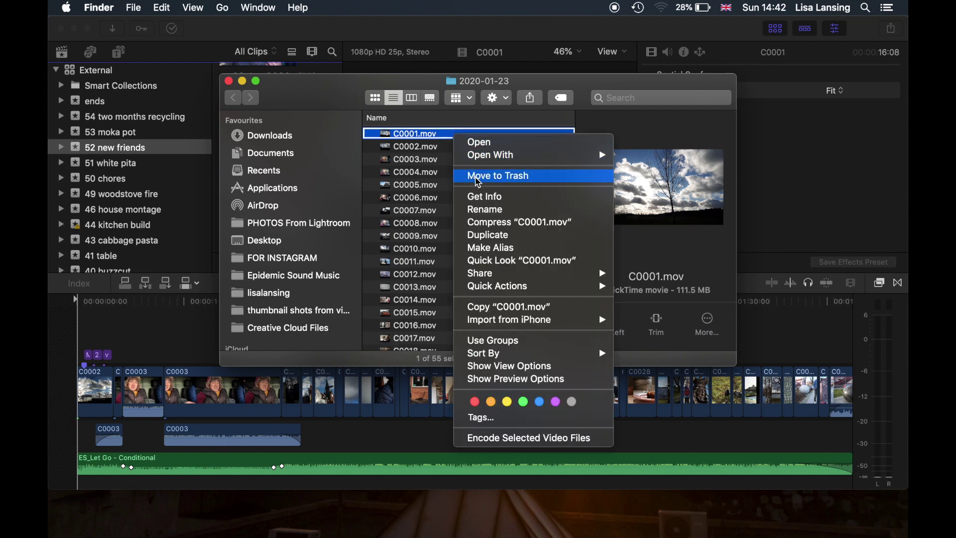
{"action": "left_click", "coordinate": [479, 177]}
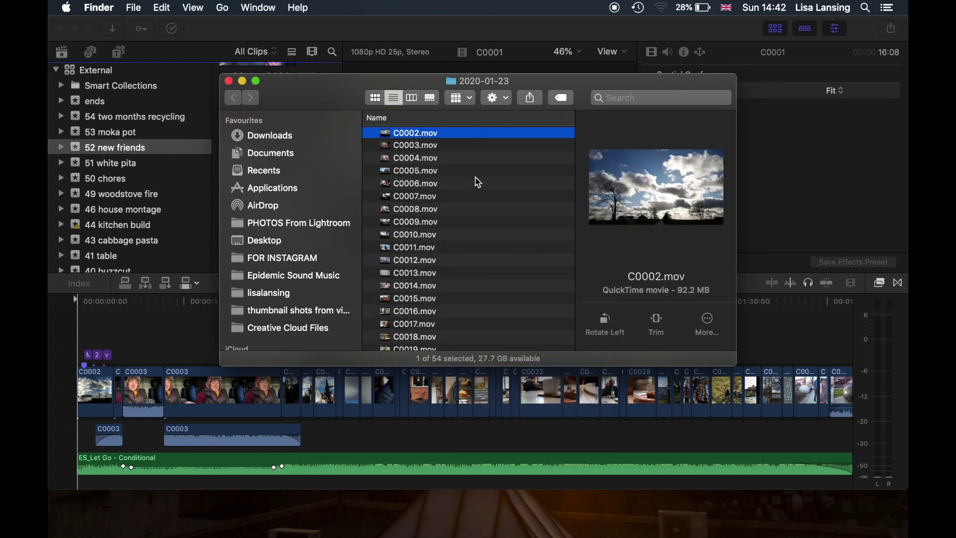
{"action": "left_click", "coordinate": [335, 30]}
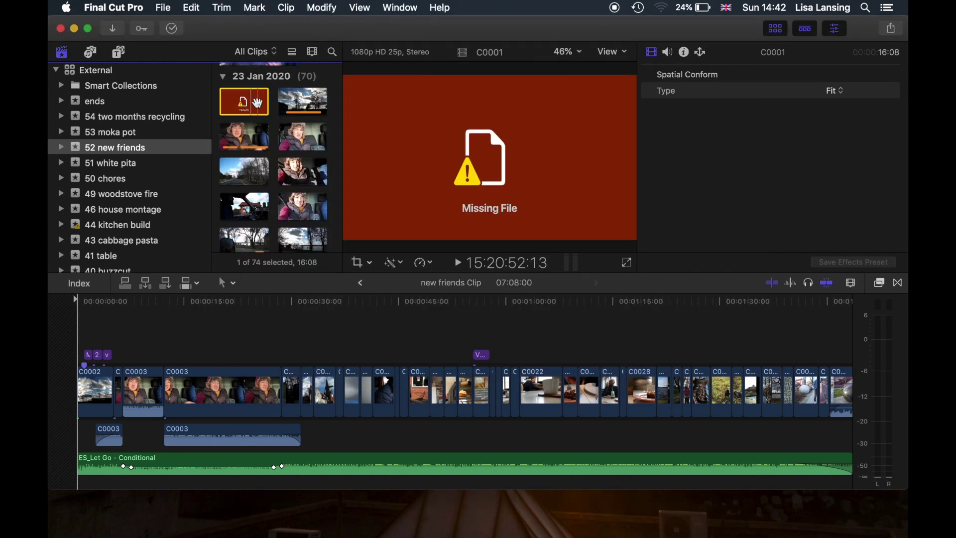
Move the missing clip C0001 from the 52 new friends event to the Trash and accept the media removal.
{"action": "right_click", "coordinate": [258, 103]}
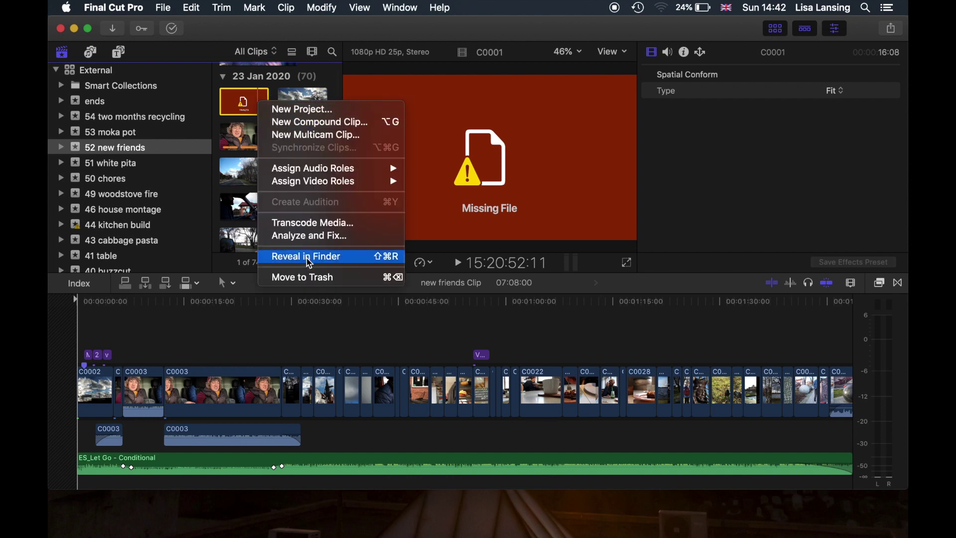
{"action": "left_click", "coordinate": [305, 277]}
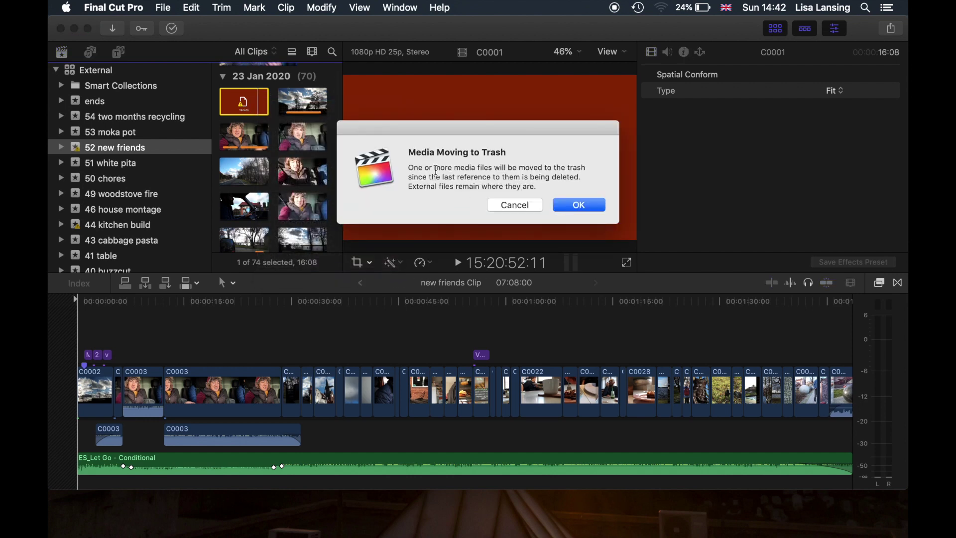
{"action": "left_click", "coordinate": [574, 209]}
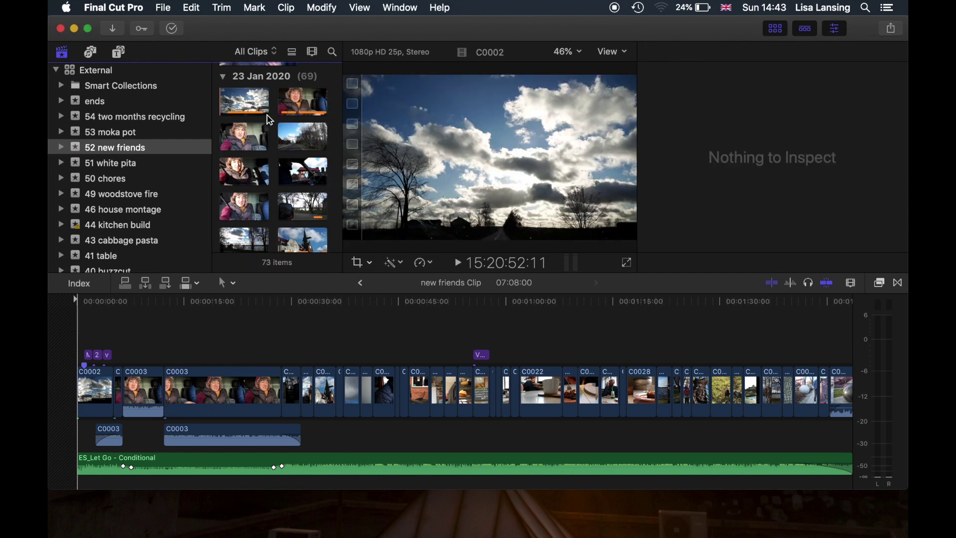
Open the Trash to check for the removed C0001 files, close it and return to Final Cut Pro.
{"action": "left_click", "coordinate": [798, 520]}
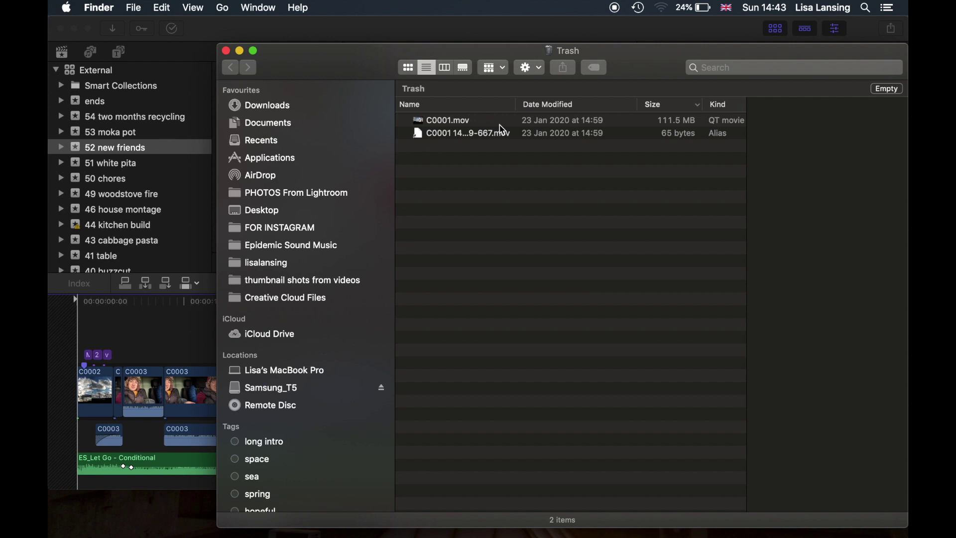
{"action": "left_click", "coordinate": [226, 51]}
{"action": "left_click", "coordinate": [267, 43]}
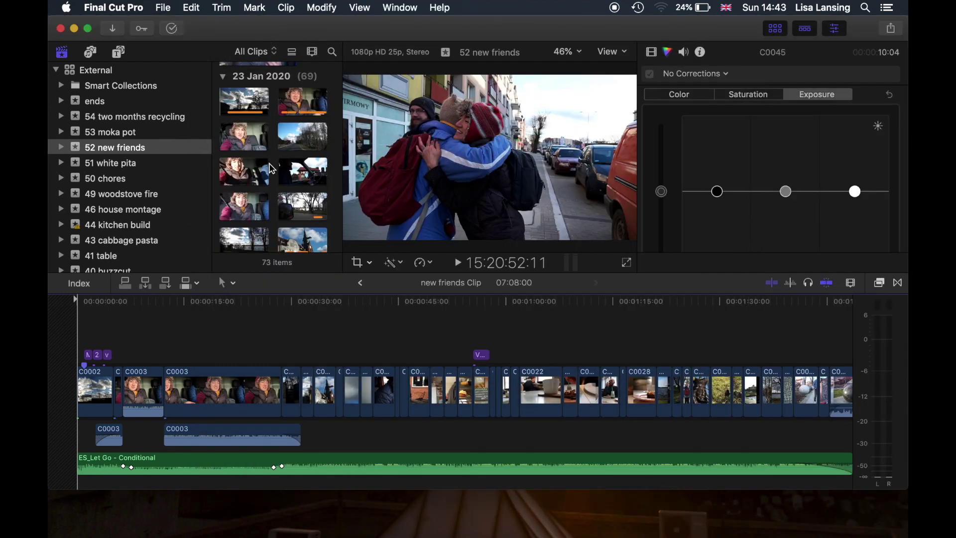
Reveal the source file of clip C0004 in Finder and move the Finder window clear of the clip thumbnails.
{"action": "scroll", "coordinate": [288, 164], "scroll_direction": "down", "scroll_amount": 1}
{"action": "left_click", "coordinate": [248, 139]}
{"action": "right_click", "coordinate": [248, 139]}
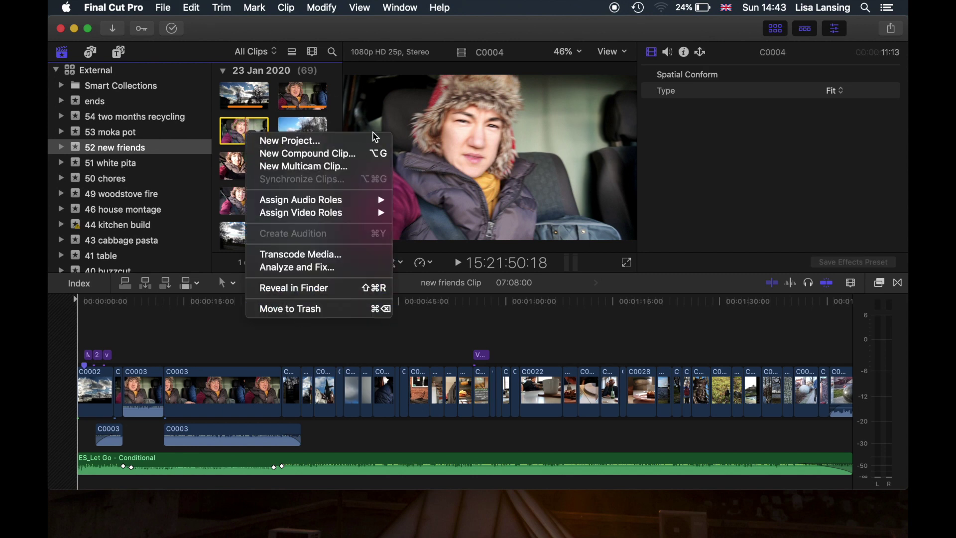
{"action": "left_click", "coordinate": [343, 126]}
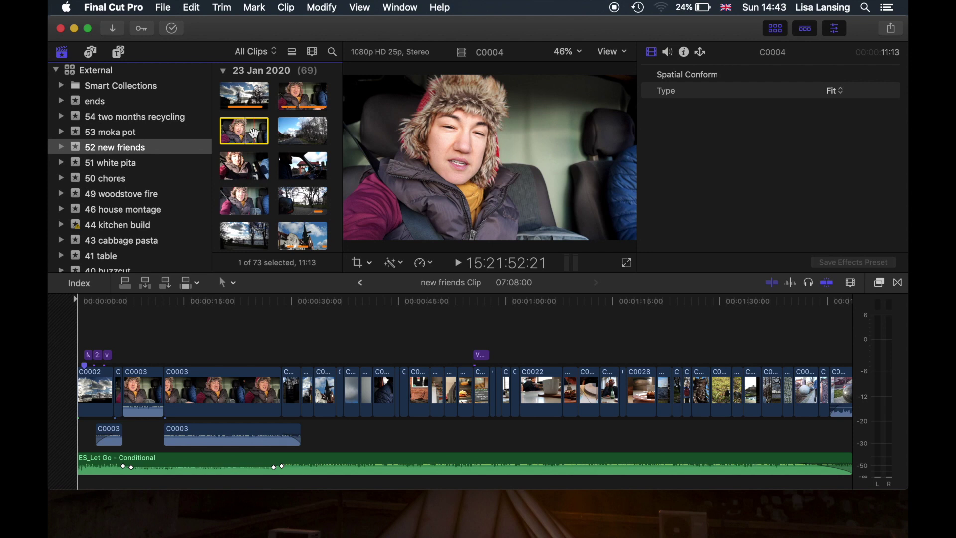
{"action": "right_click", "coordinate": [254, 133]}
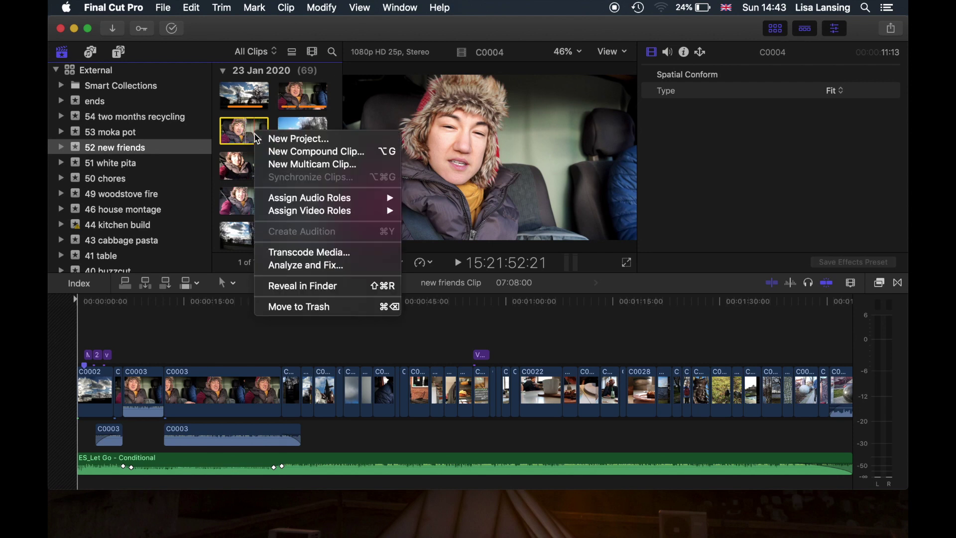
{"action": "key", "text": "Escape"}
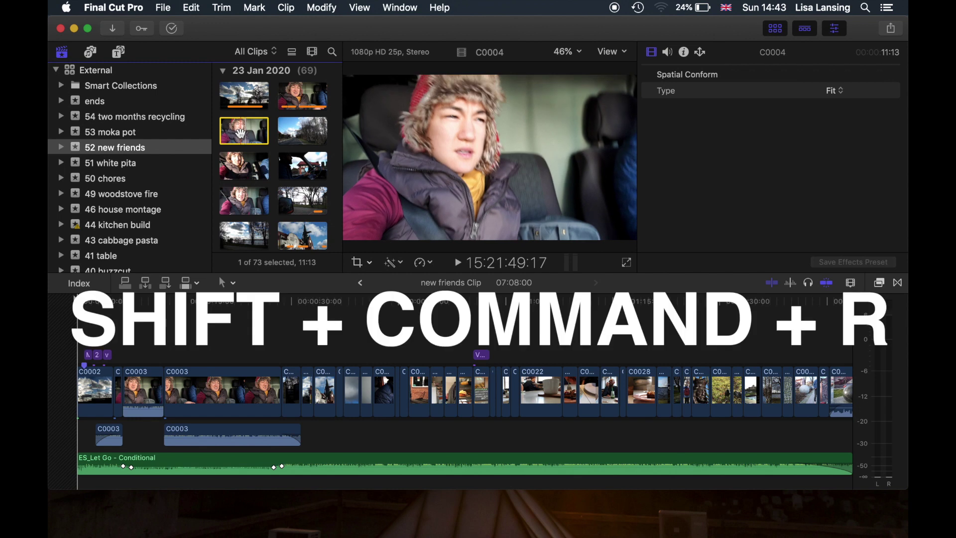
{"action": "key", "text": "shift+super+r"}
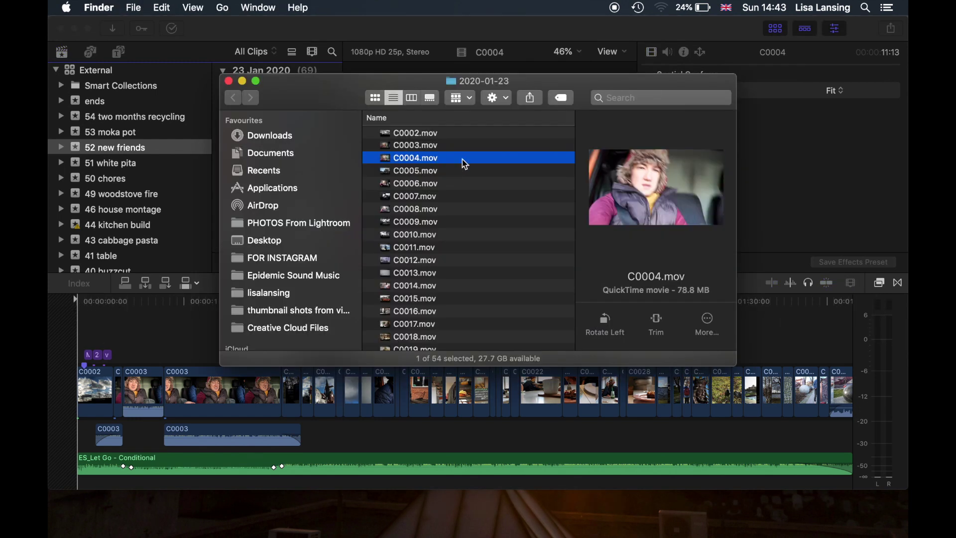
{"action": "left_click_drag", "start_coordinate": [413, 88], "coordinate": [551, 88]}
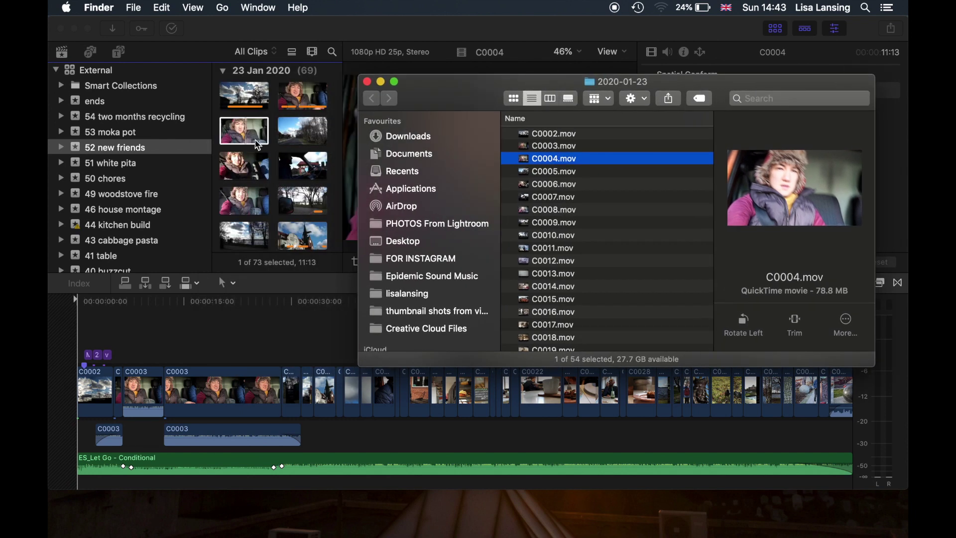
Move the files C0004.mov through C0008.mov to the Trash in Finder and return to Final Cut Pro.
{"action": "left_click", "coordinate": [583, 211], "text": "shift"}
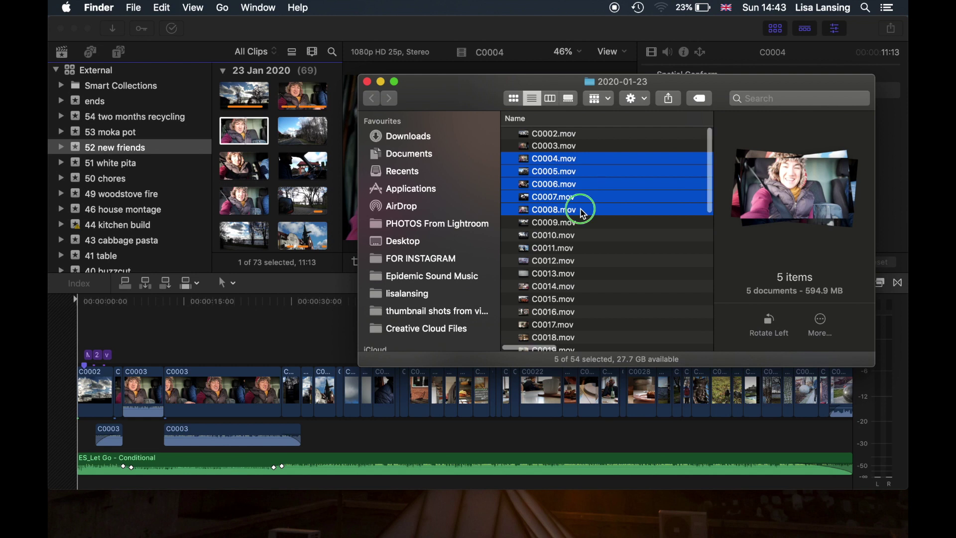
{"action": "right_click", "coordinate": [581, 209]}
{"action": "left_click", "coordinate": [612, 263]}
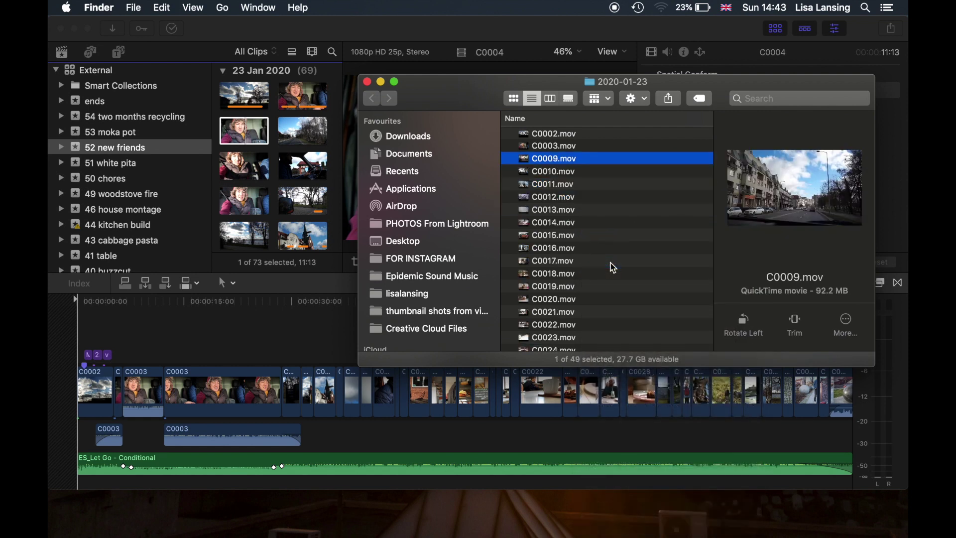
{"action": "left_click", "coordinate": [335, 33]}
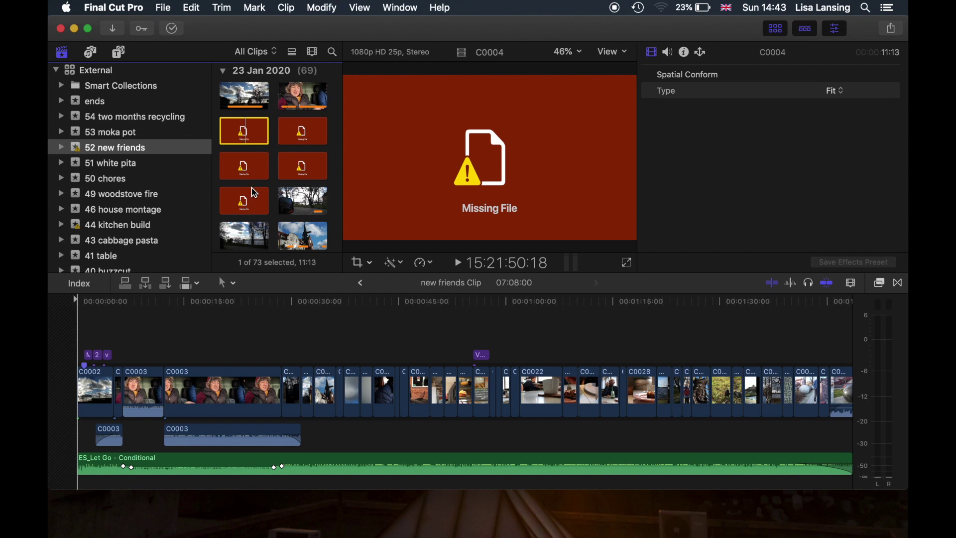
Move the five missing clips C0004 through C0008 from the event to the Trash and accept the media removal.
{"action": "left_click", "coordinate": [253, 203], "text": "shift"}
{"action": "right_click", "coordinate": [253, 205]}
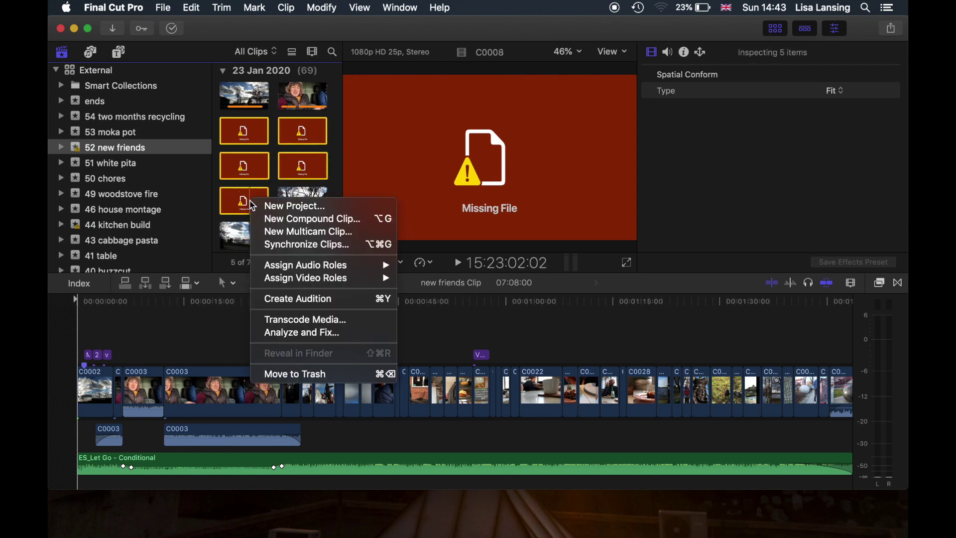
{"action": "left_click", "coordinate": [280, 374]}
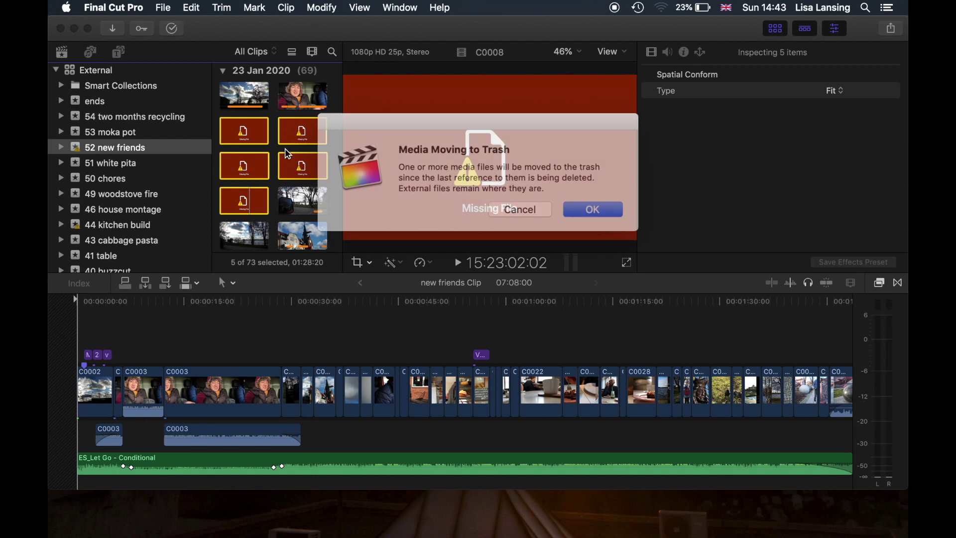
{"action": "left_click", "coordinate": [578, 205]}
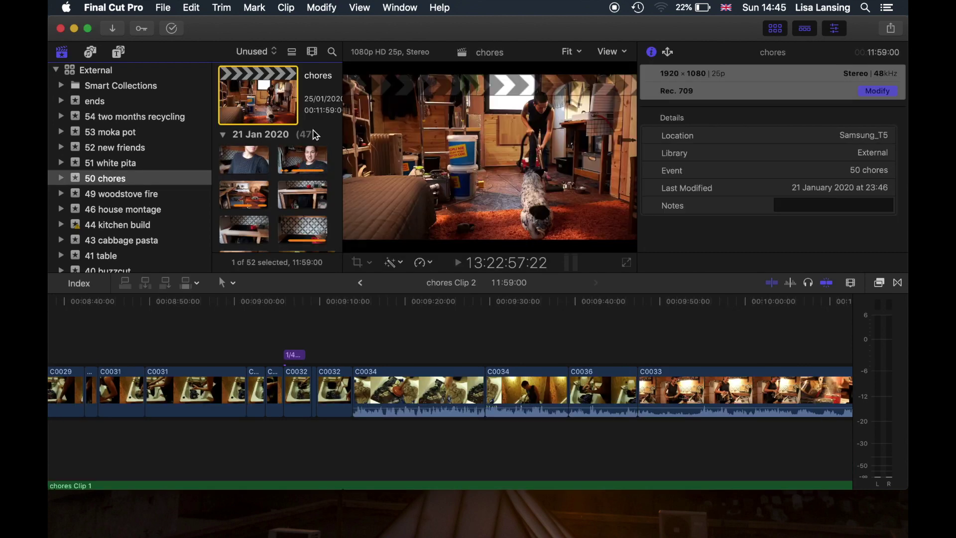
Switch the clip filter for the 50 chores event to All Clips and back to Unused.
{"action": "left_click", "coordinate": [264, 53]}
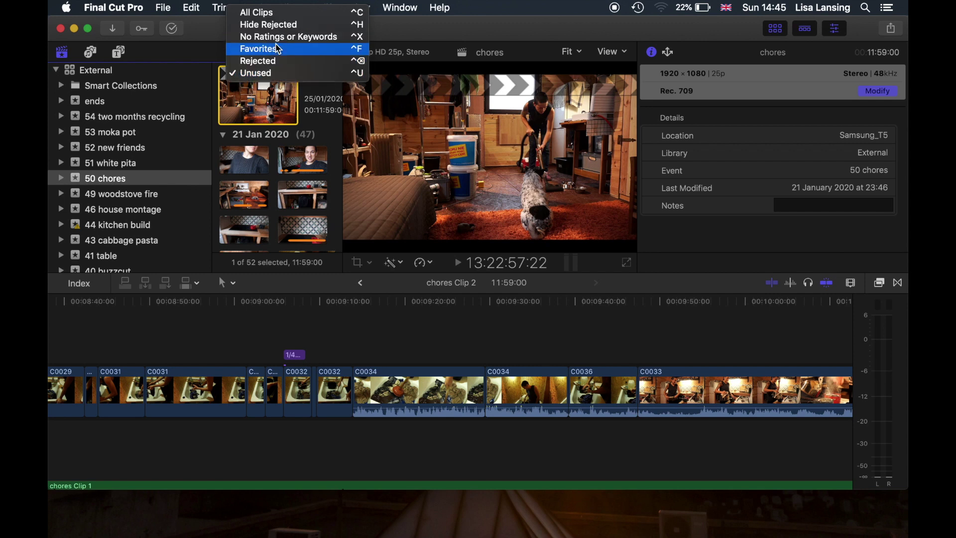
{"action": "left_click", "coordinate": [285, 15]}
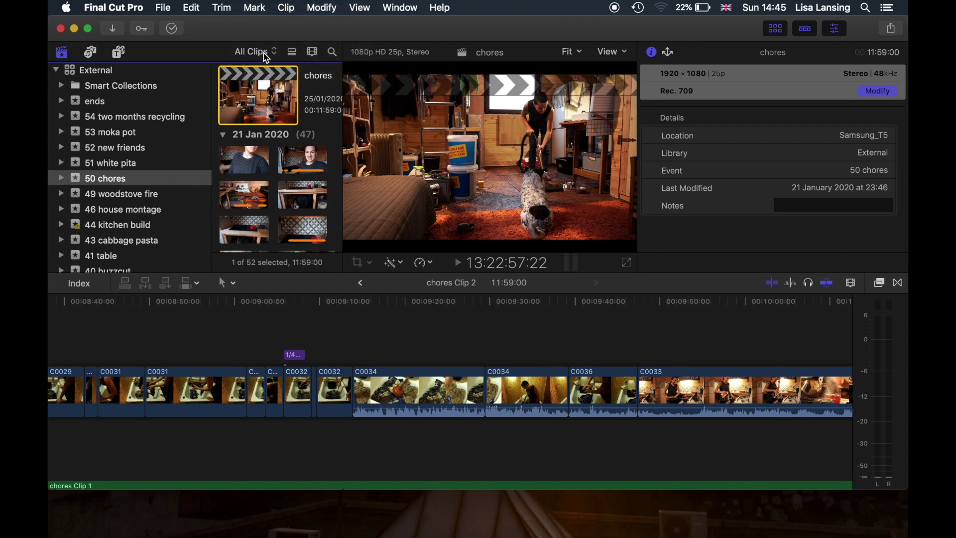
{"action": "left_click", "coordinate": [262, 53]}
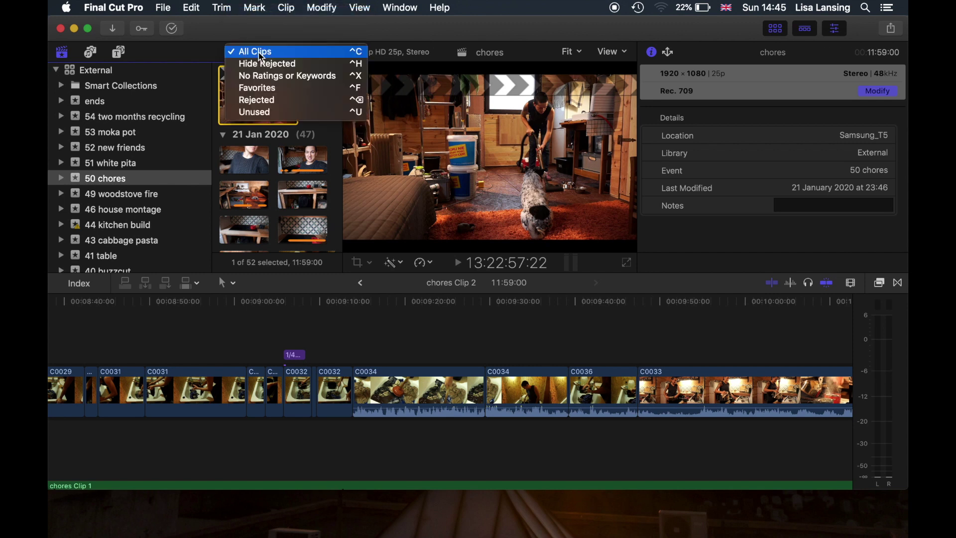
{"action": "left_click", "coordinate": [259, 112]}
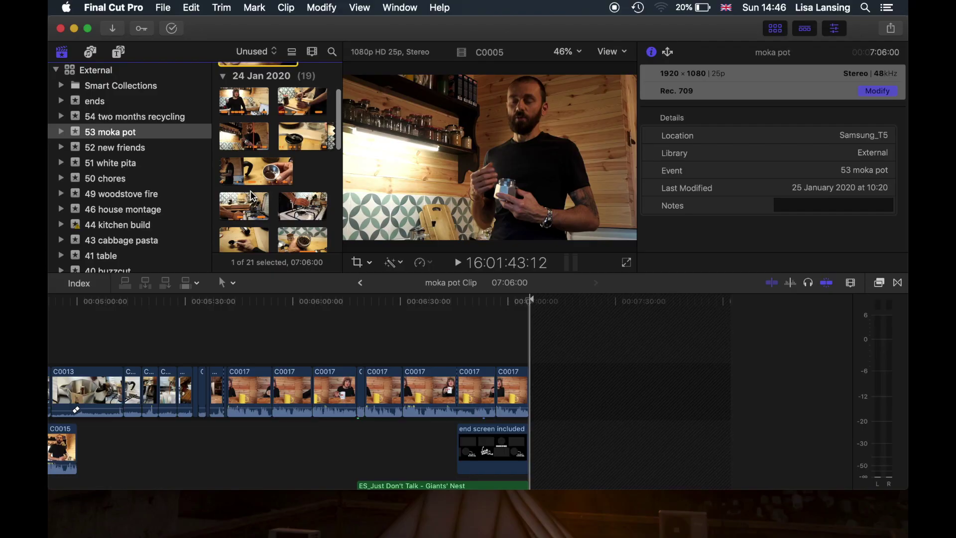
Select unused clip C0010 in the 53 moka pot event and reveal its source file in Finder.
{"action": "scroll", "coordinate": [251, 197], "scroll_direction": "down", "scroll_amount": 3}
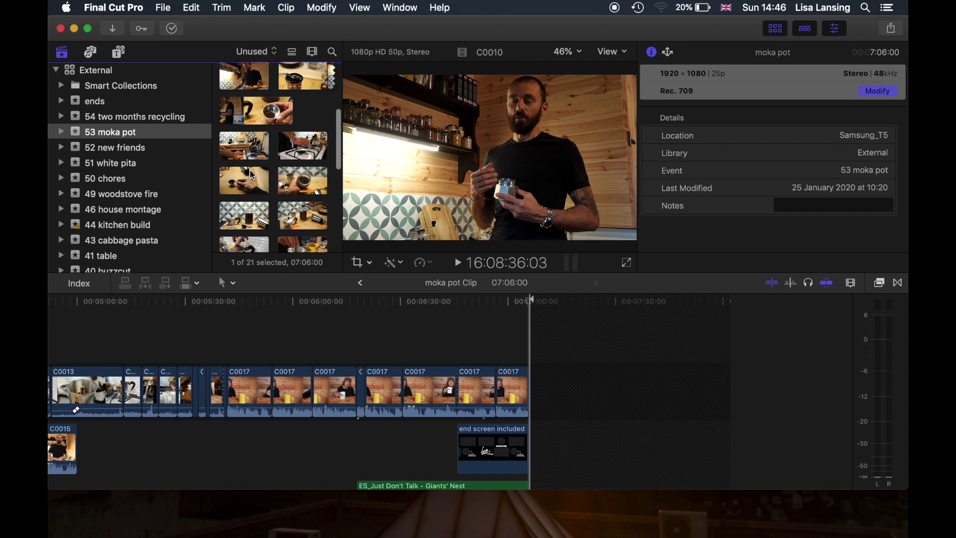
{"action": "left_click", "coordinate": [304, 188]}
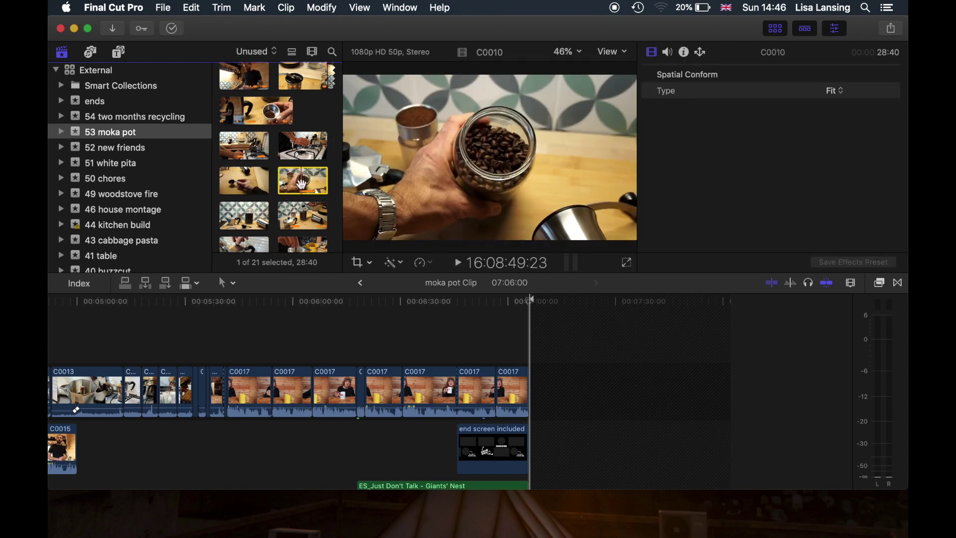
{"action": "key", "text": "super+shift+r"}
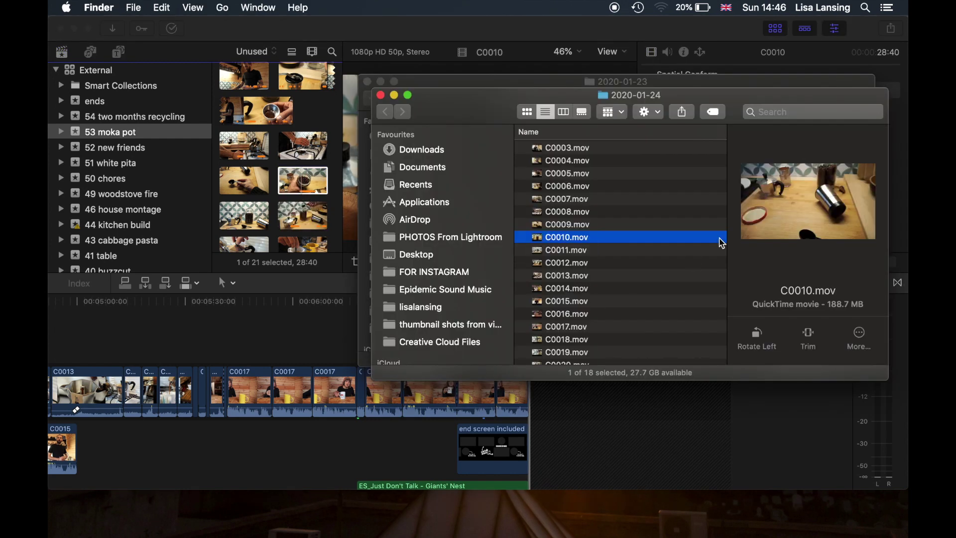
Move C0010.mov to the Trash in Finder and return to Final Cut Pro.
{"action": "right_click", "coordinate": [639, 244]}
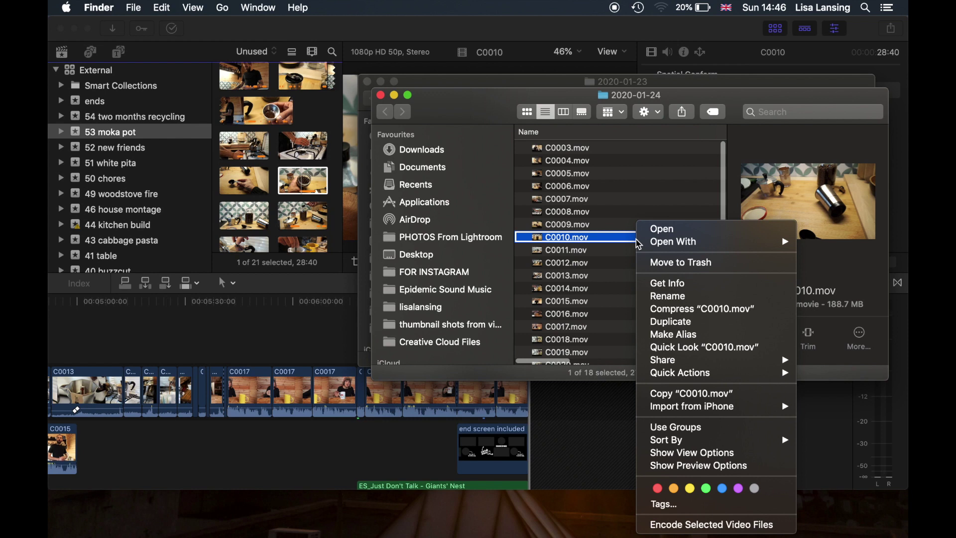
{"action": "left_click", "coordinate": [662, 268]}
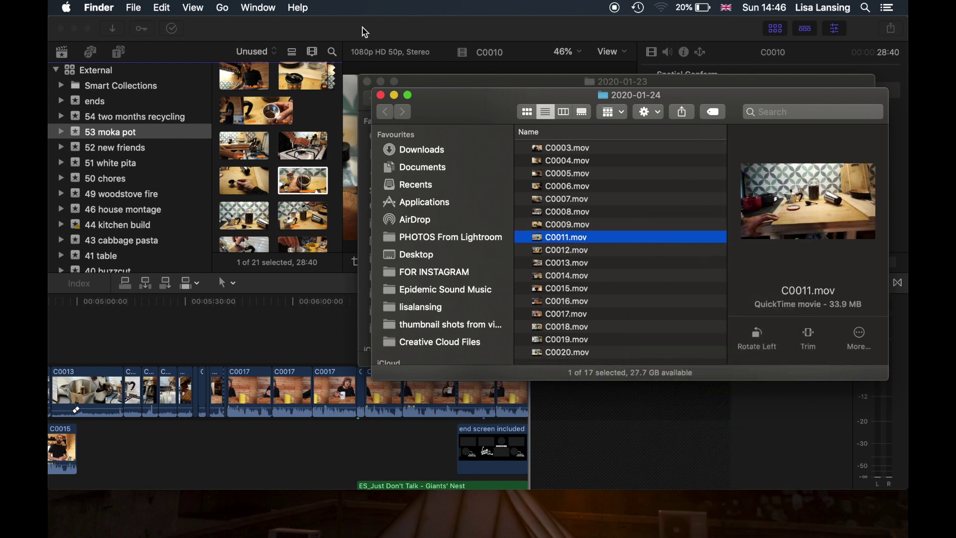
{"action": "left_click", "coordinate": [365, 33]}
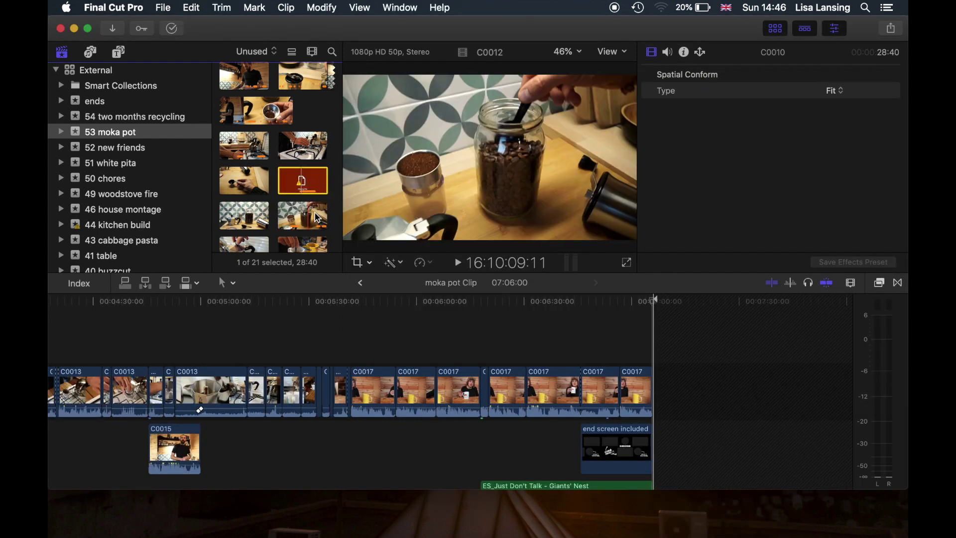
Put C0010.mov back from the Trash in Finder to its original folder and return to Final Cut Pro.
{"action": "key", "text": "super+Tab"}
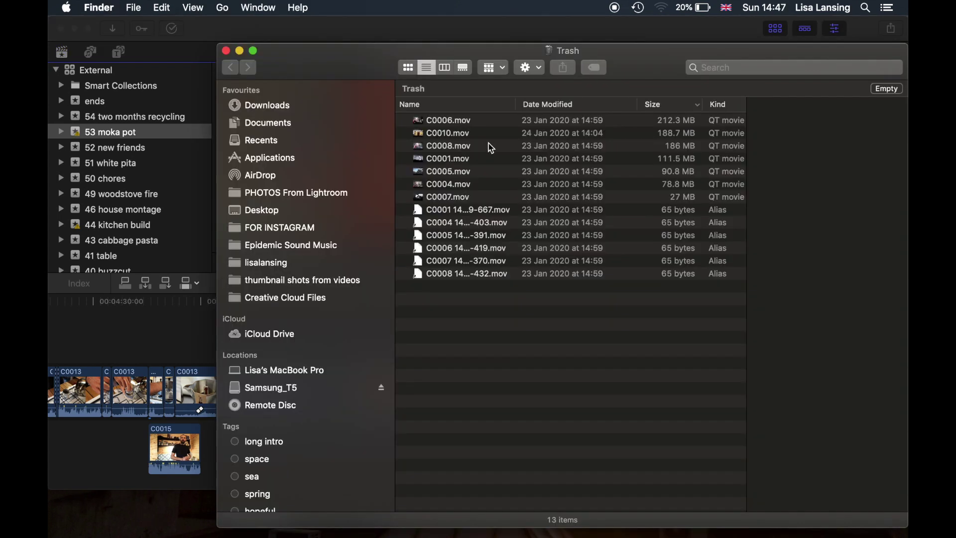
{"action": "left_click", "coordinate": [481, 133]}
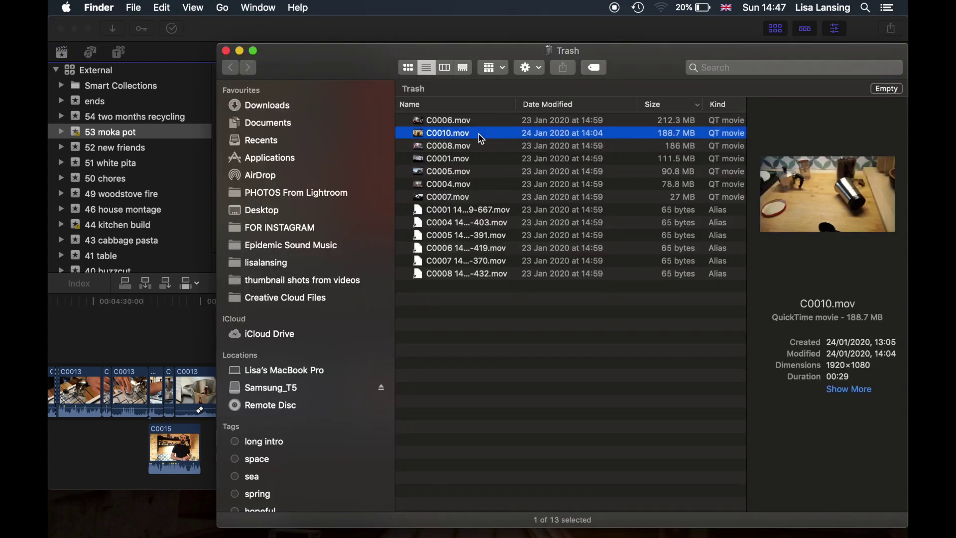
{"action": "right_click", "coordinate": [481, 138]}
{"action": "left_click", "coordinate": [506, 174]}
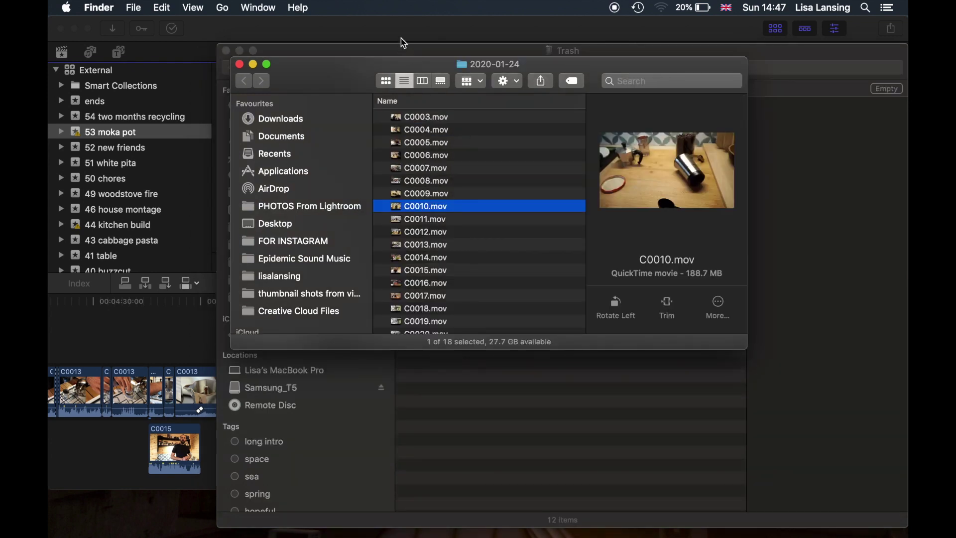
{"action": "left_click", "coordinate": [401, 39]}
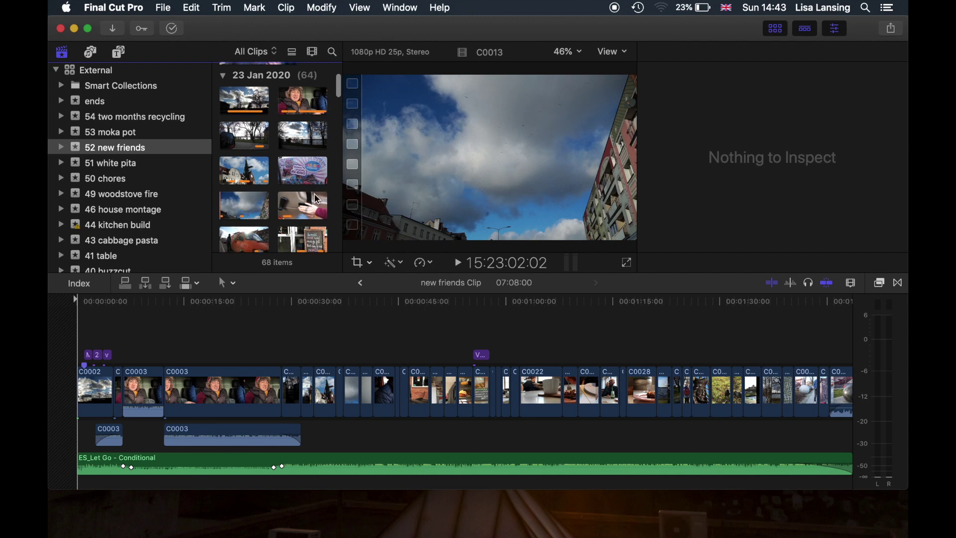
Look through all clips of the 52 new friends and 51 white pita events for footage without orange used-range markers.
{"action": "scroll", "coordinate": [317, 199], "scroll_direction": "down", "scroll_amount": 2}
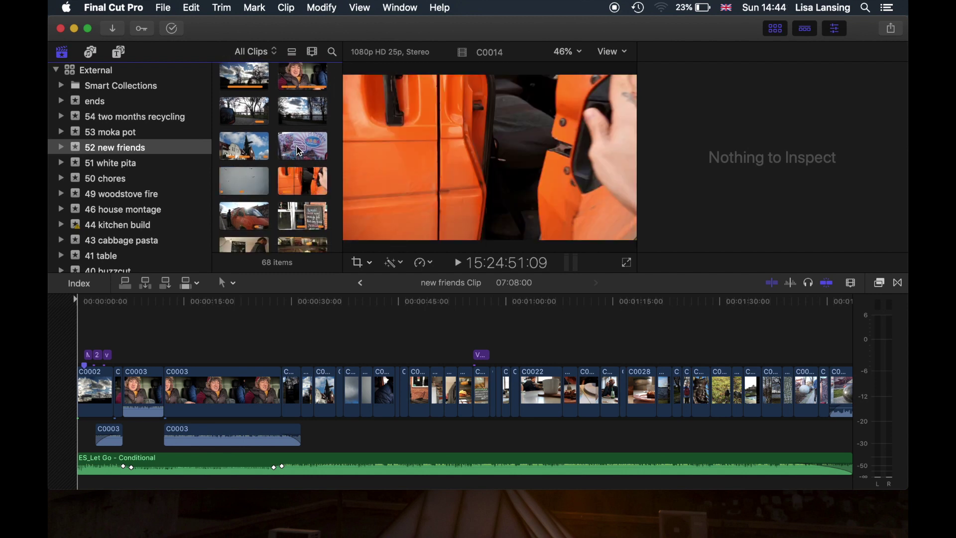
{"action": "scroll", "coordinate": [303, 198], "scroll_direction": "down", "scroll_amount": 5}
{"action": "scroll", "coordinate": [304, 198], "scroll_direction": "down", "scroll_amount": 2}
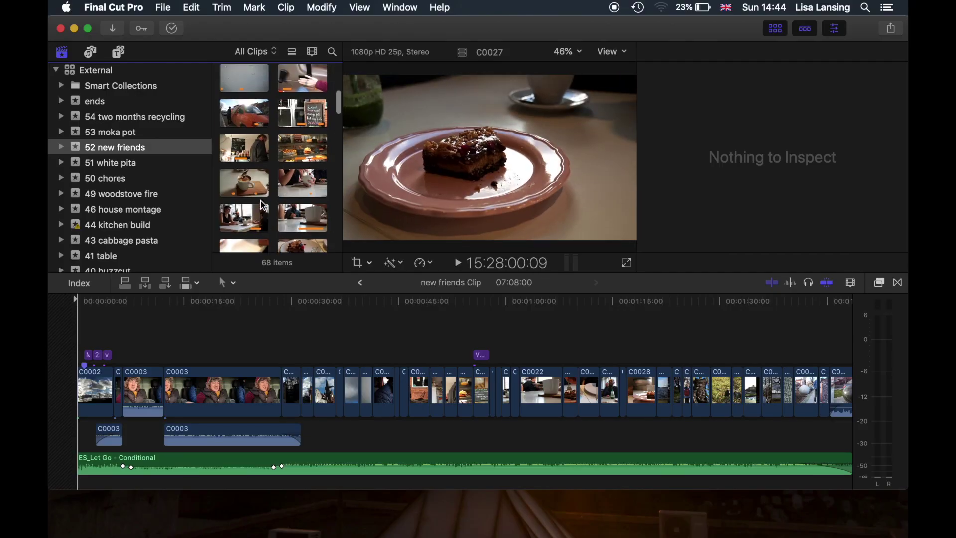
{"action": "scroll", "coordinate": [264, 205], "scroll_direction": "up", "scroll_amount": 5}
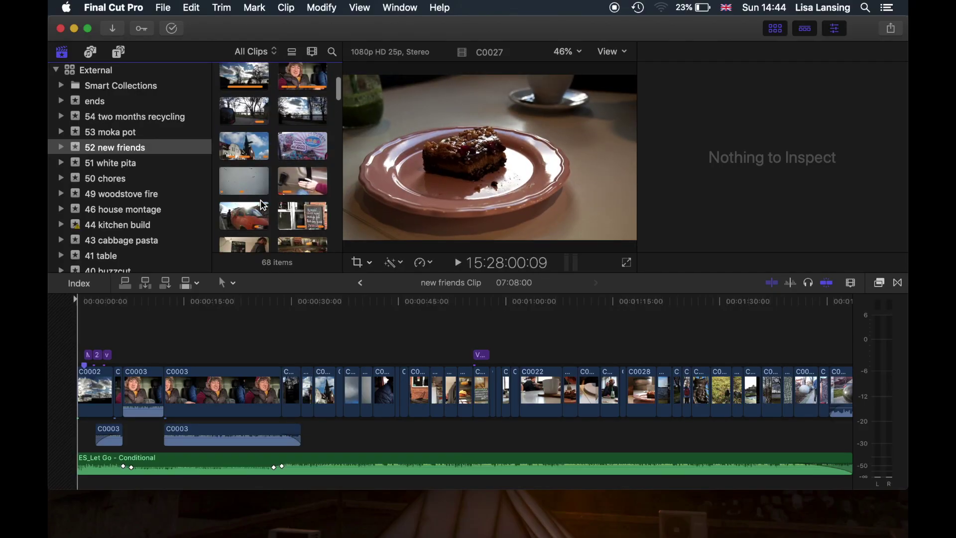
{"action": "left_click", "coordinate": [128, 163]}
{"action": "scroll", "coordinate": [325, 211], "scroll_direction": "down", "scroll_amount": 5}
{"action": "scroll", "coordinate": [329, 214], "scroll_direction": "down", "scroll_amount": 5}
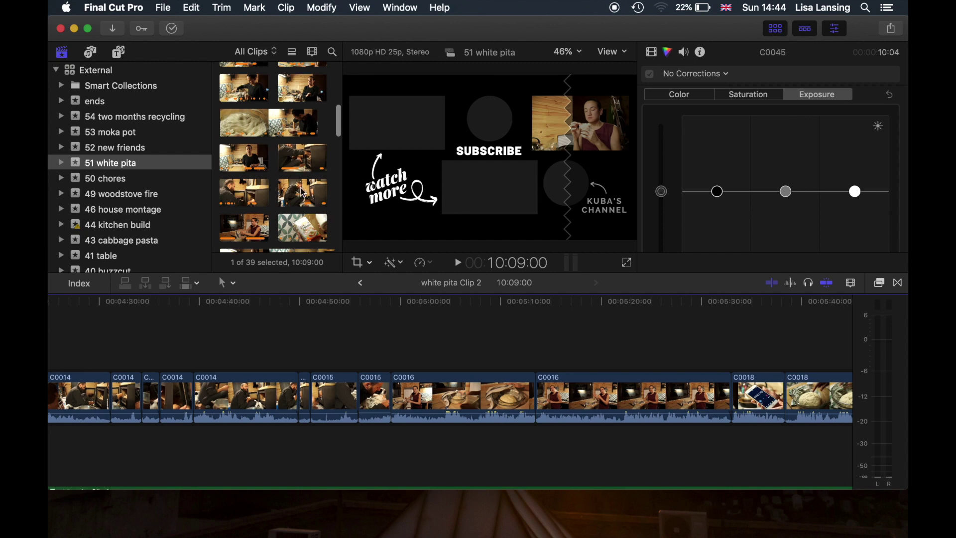
{"action": "scroll", "coordinate": [299, 204], "scroll_direction": "down", "scroll_amount": 4}
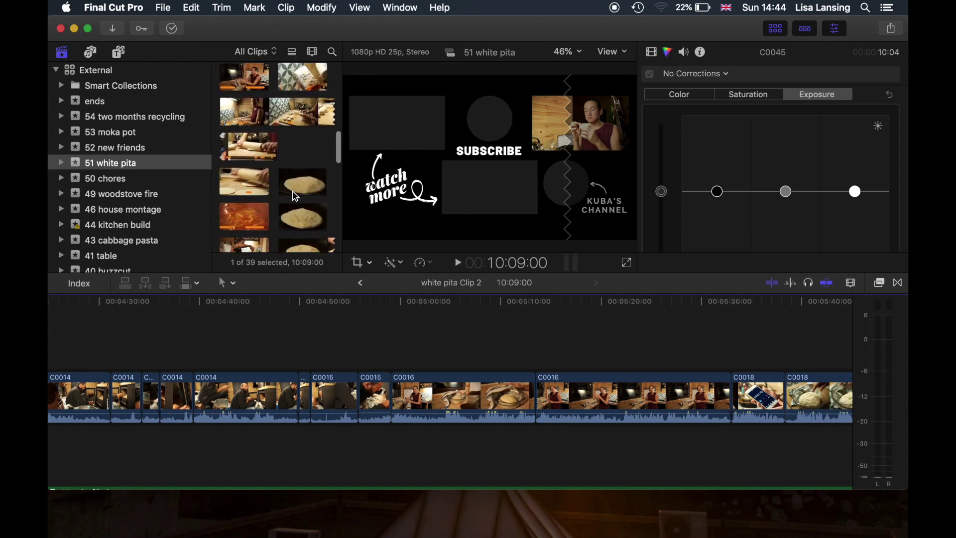
{"action": "scroll", "coordinate": [299, 189], "scroll_direction": "down", "scroll_amount": 3}
{"action": "left_click", "coordinate": [303, 148]}
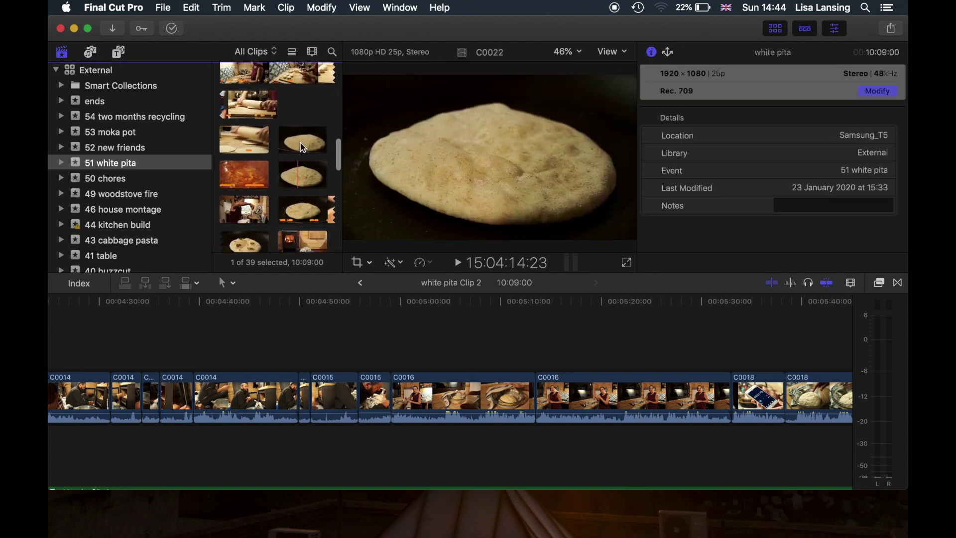
Open the 27 tiny house event and look through its projects and clips with the Unused filter applied.
{"action": "scroll", "coordinate": [130, 200], "scroll_direction": "down", "scroll_amount": 3}
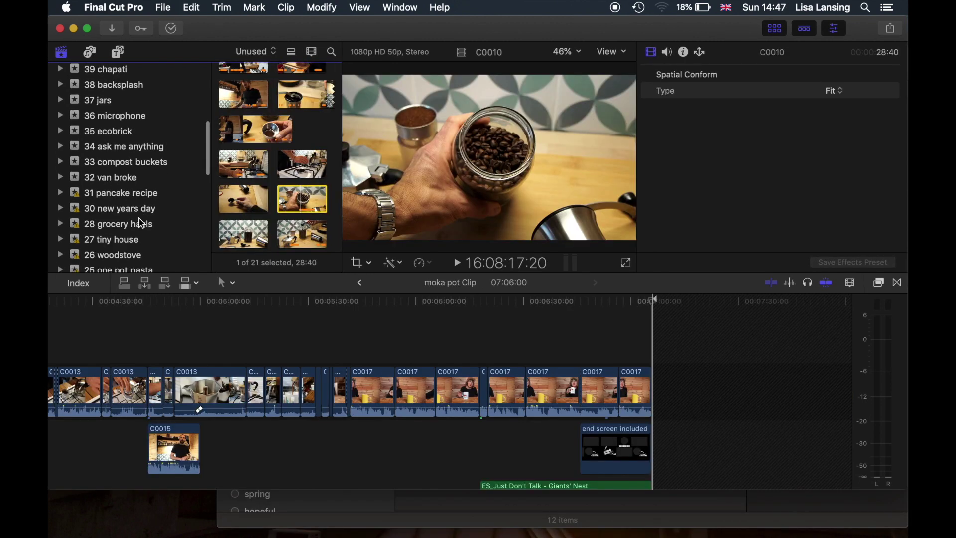
{"action": "left_click", "coordinate": [139, 209]}
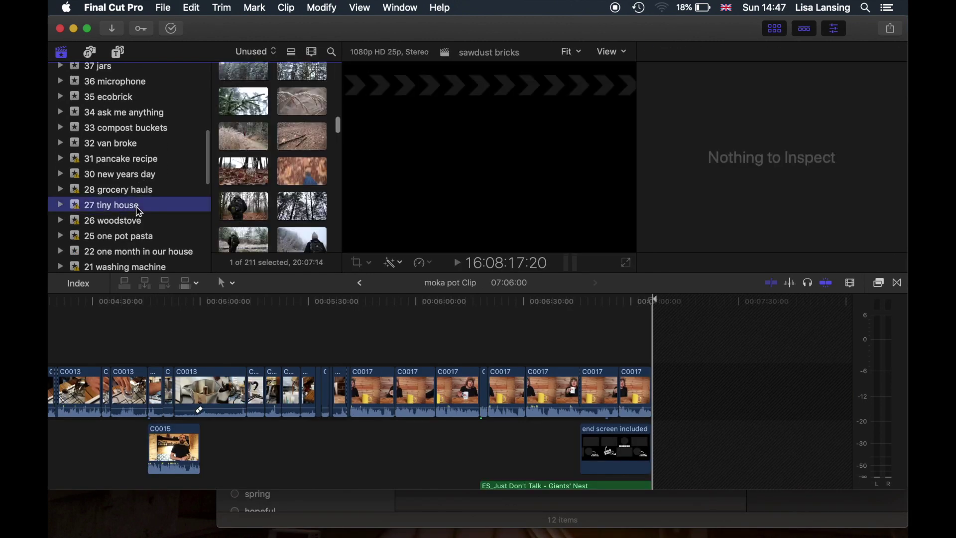
{"action": "scroll", "coordinate": [291, 160], "scroll_direction": "up", "scroll_amount": 3}
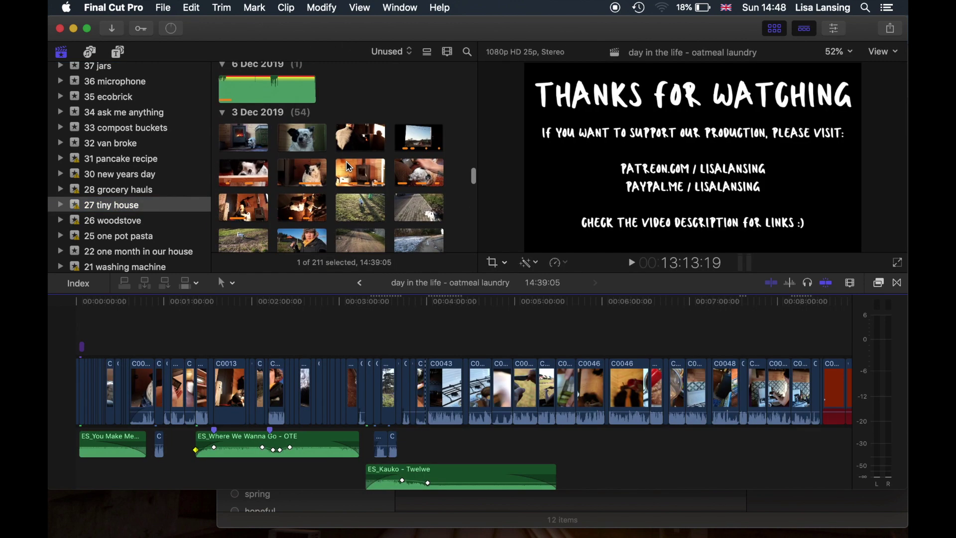
{"action": "scroll", "coordinate": [349, 167], "scroll_direction": "down", "scroll_amount": 3}
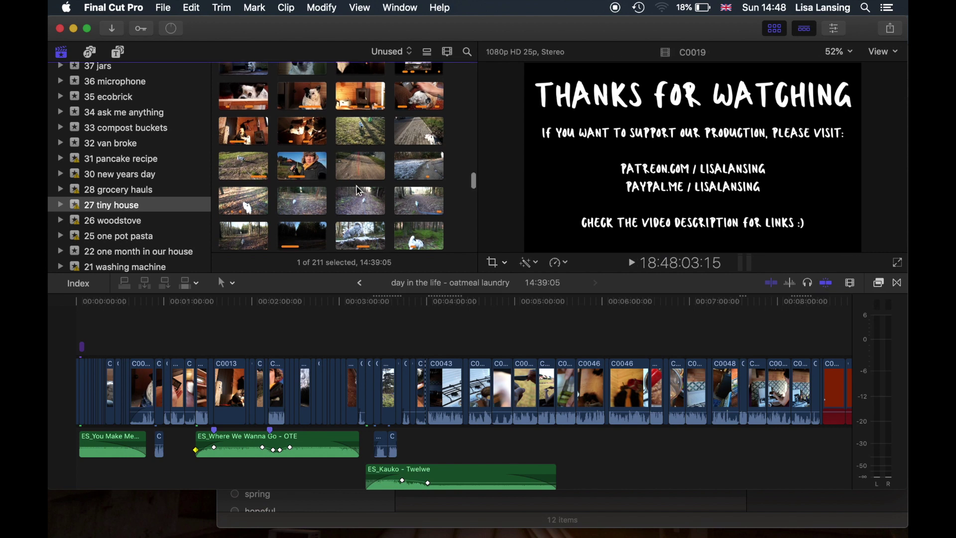
{"action": "scroll", "coordinate": [357, 184], "scroll_direction": "up", "scroll_amount": 3}
{"action": "scroll", "coordinate": [360, 192], "scroll_direction": "up", "scroll_amount": 5}
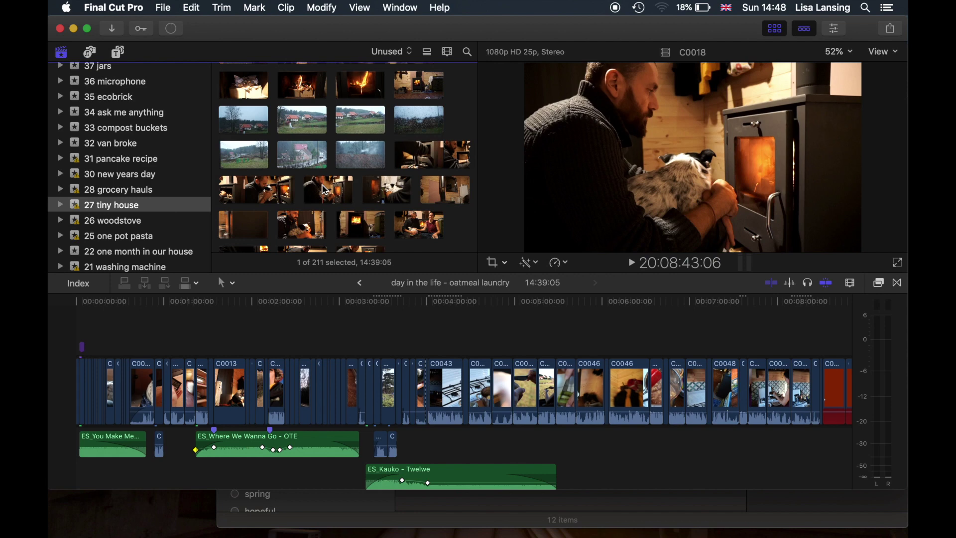
{"action": "scroll", "coordinate": [324, 190], "scroll_direction": "down", "scroll_amount": 5}
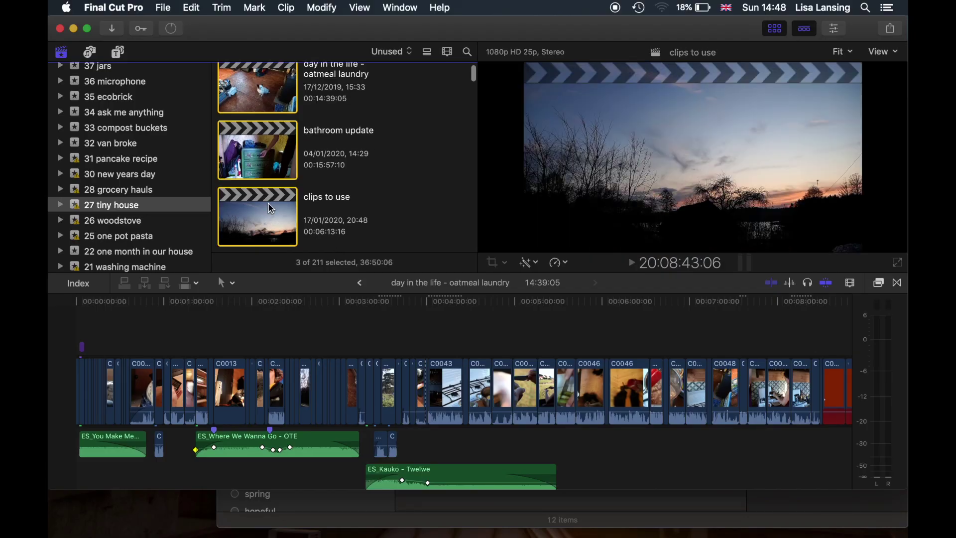
{"action": "scroll", "coordinate": [349, 219], "scroll_direction": "down", "scroll_amount": 10}
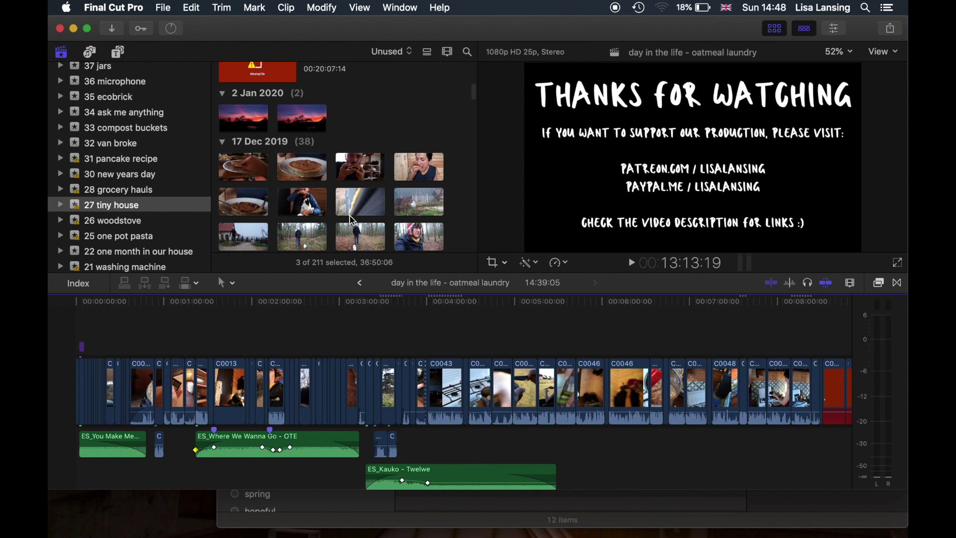
{"action": "scroll", "coordinate": [352, 220], "scroll_direction": "up", "scroll_amount": 10}
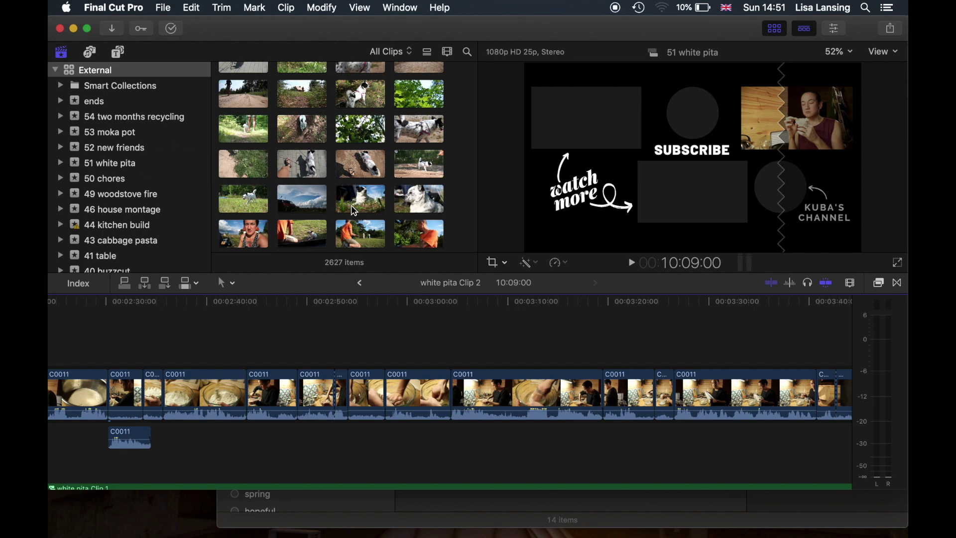
Look through all clips in the 54 two months recycling event.
{"action": "left_click", "coordinate": [169, 117]}
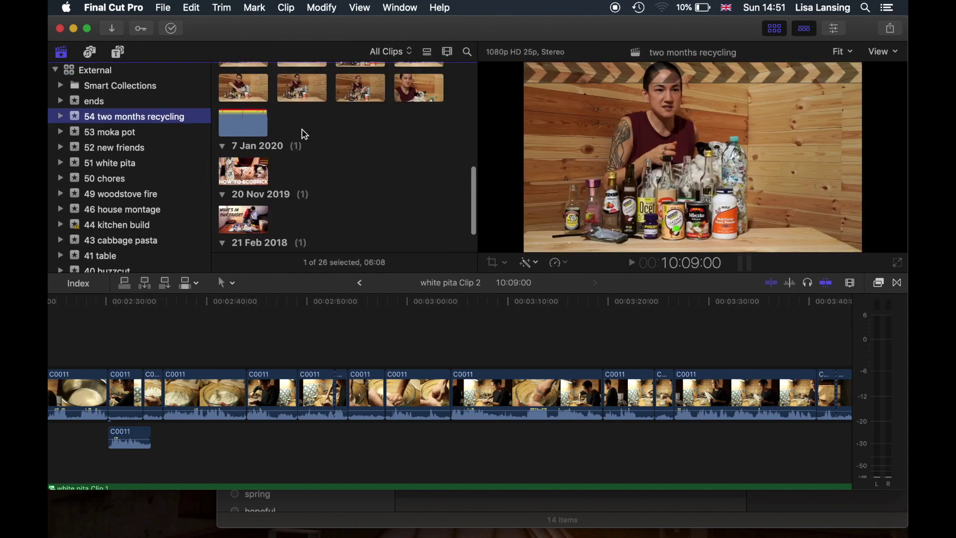
{"action": "scroll", "coordinate": [299, 116], "scroll_direction": "down", "scroll_amount": 2}
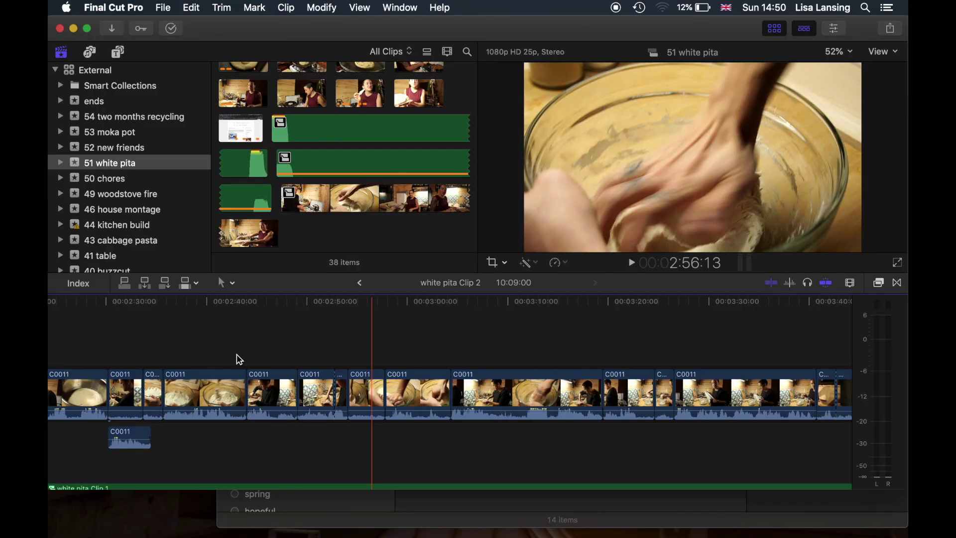
{"action": "mouse_move", "coordinate": [237, 349]}
{"action": "left_mouse_down"}
{"action": "mouse_move", "coordinate": [224, 344]}
{"action": "mouse_move", "coordinate": [252, 347]}
{"action": "left_mouse_up"}
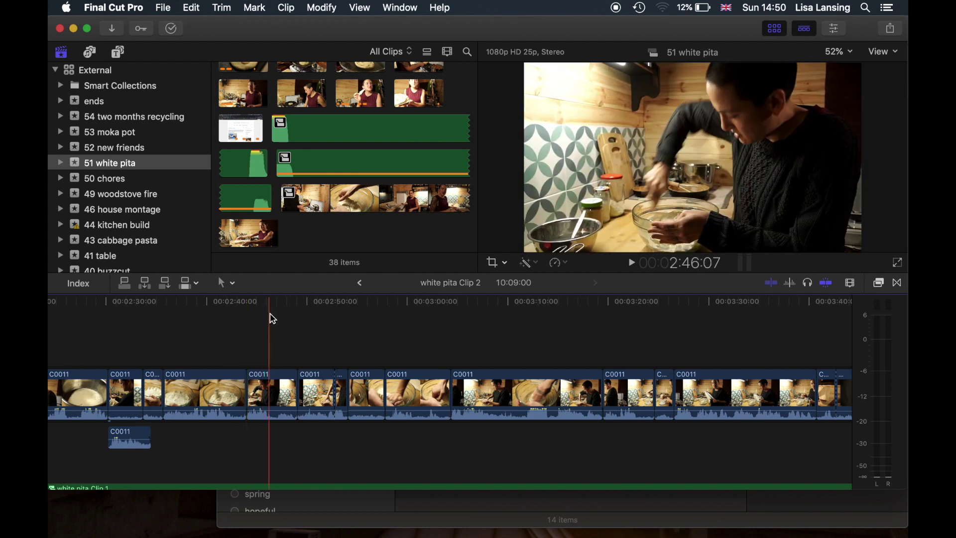
Select the External library and start the Delete Generated Library Files command for it.
{"action": "left_click", "coordinate": [115, 73]}
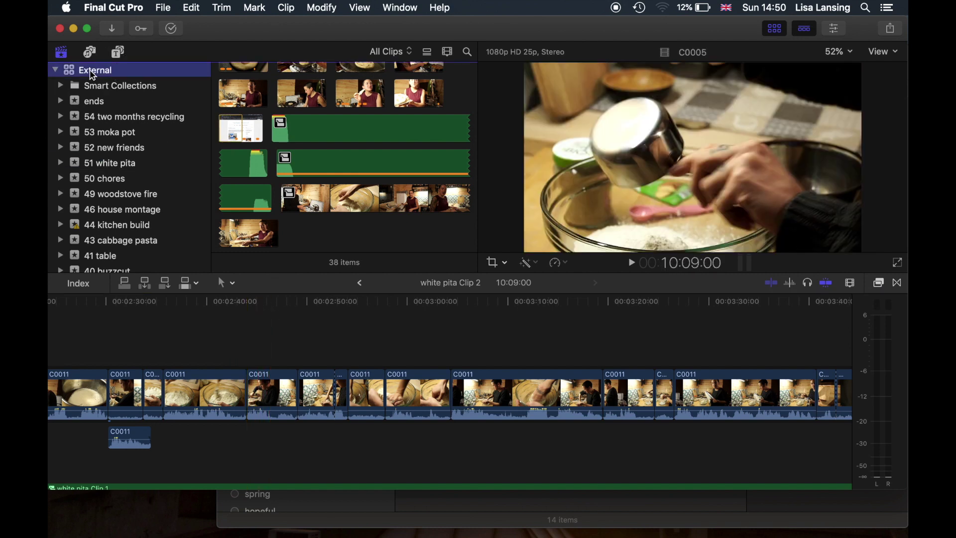
{"action": "left_click", "coordinate": [171, 8]}
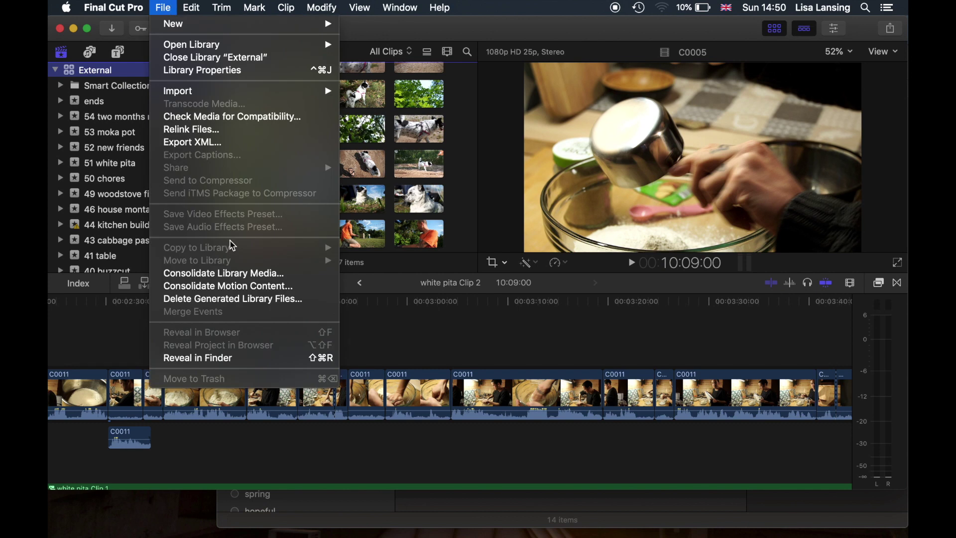
{"action": "left_click", "coordinate": [242, 299]}
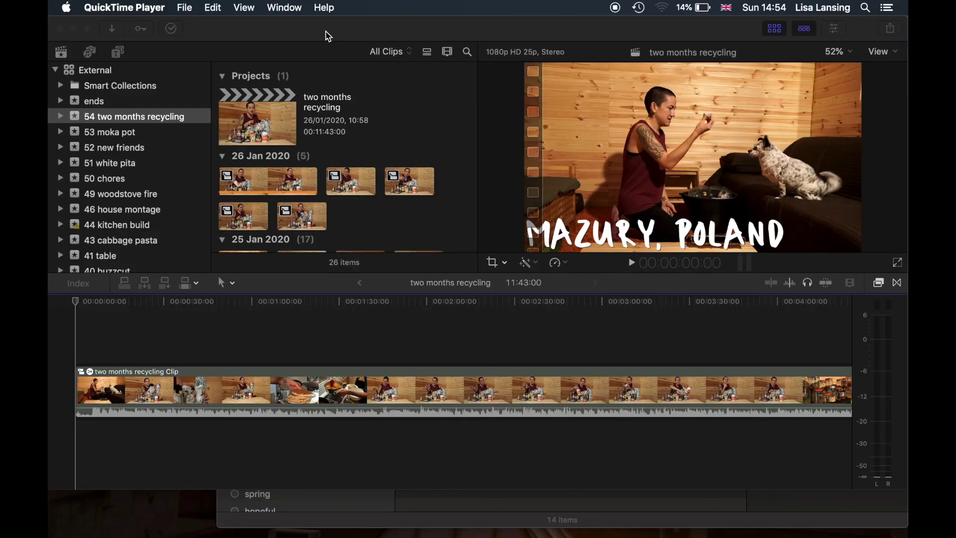
Open the moka pot project in the 53 moka pot event and expand its compound clip in the timeline.
{"action": "left_click", "coordinate": [148, 135]}
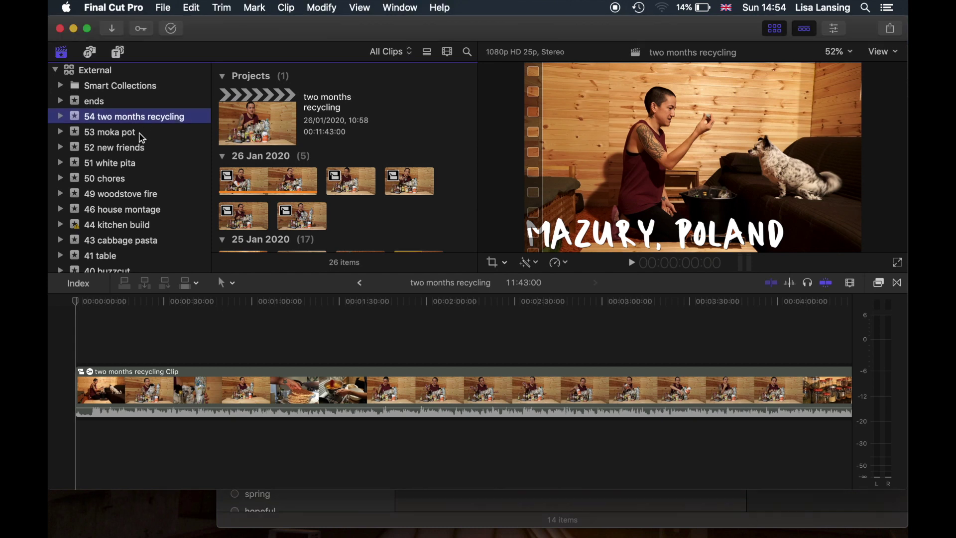
{"action": "left_click", "coordinate": [148, 135]}
{"action": "double_click", "coordinate": [267, 134]}
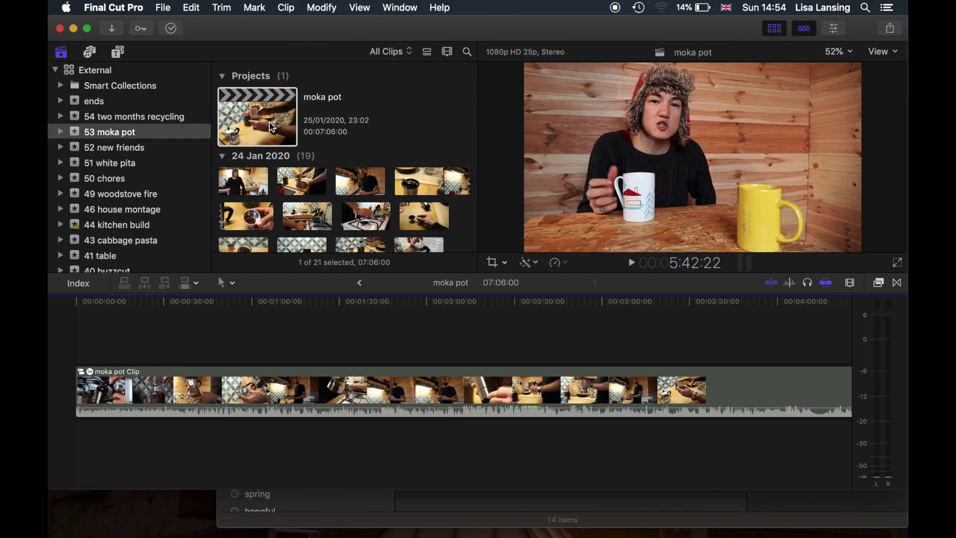
{"action": "double_click", "coordinate": [84, 377]}
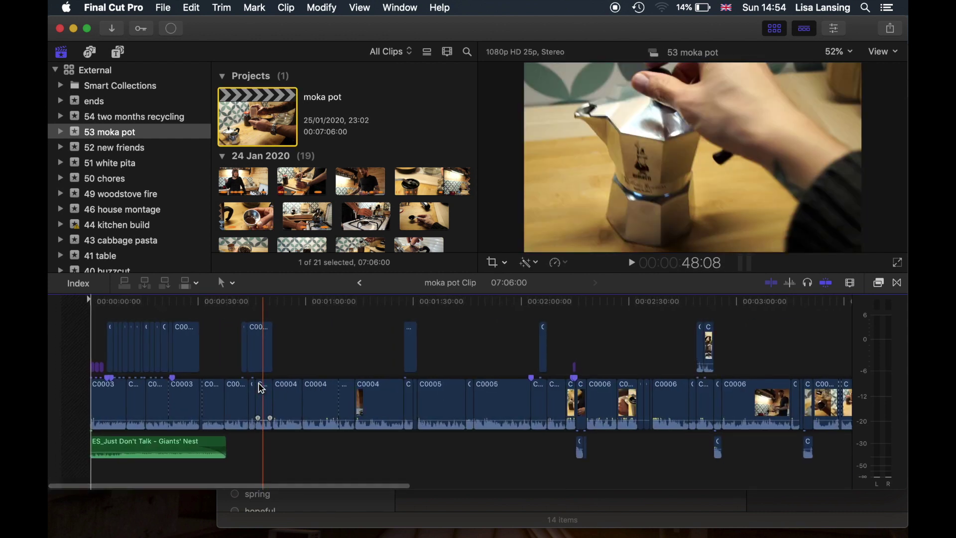
Select clip C0011 in the 53 moka pot event and reveal its source file in Finder.
{"action": "scroll", "coordinate": [302, 165], "scroll_direction": "down", "scroll_amount": 2}
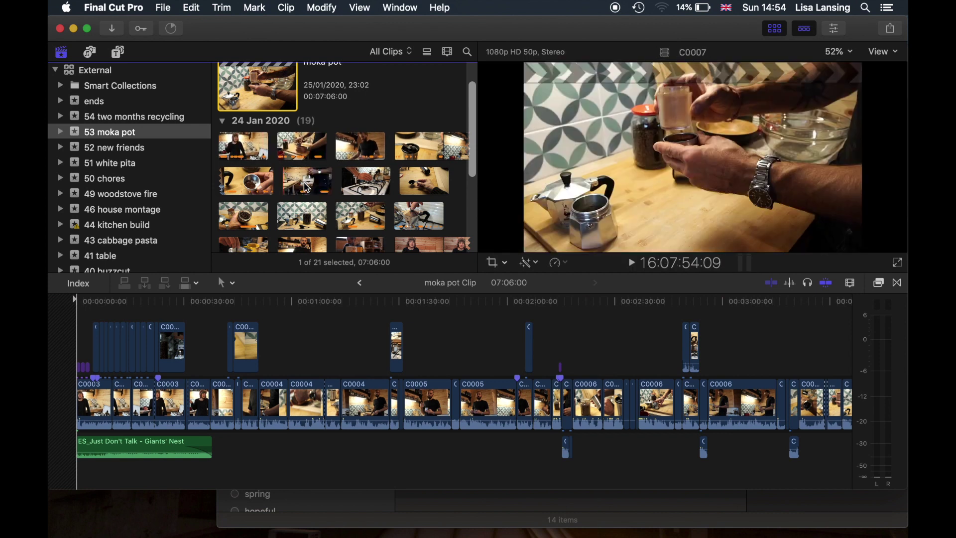
{"action": "scroll", "coordinate": [307, 188], "scroll_direction": "down", "scroll_amount": 1}
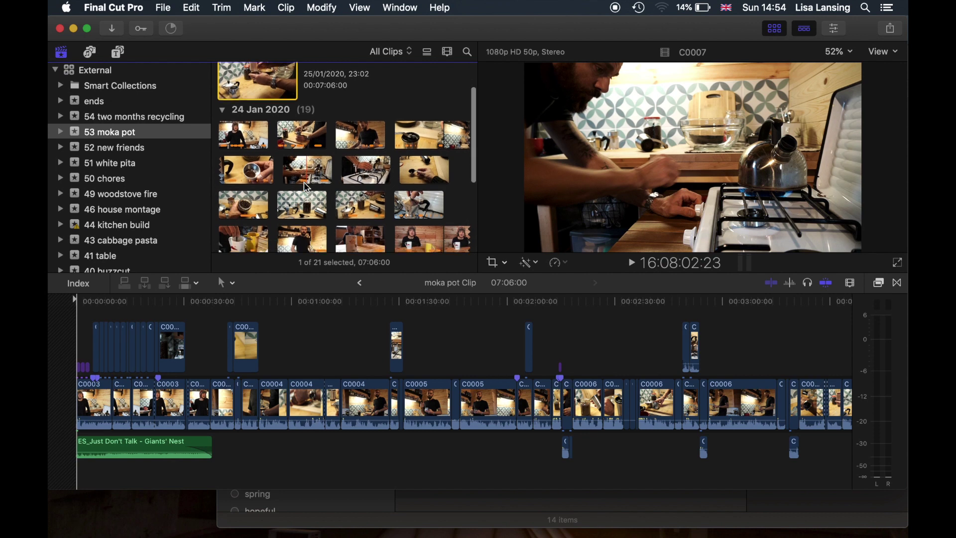
{"action": "scroll", "coordinate": [306, 187], "scroll_direction": "down", "scroll_amount": 1}
{"action": "scroll", "coordinate": [304, 180], "scroll_direction": "down", "scroll_amount": 1}
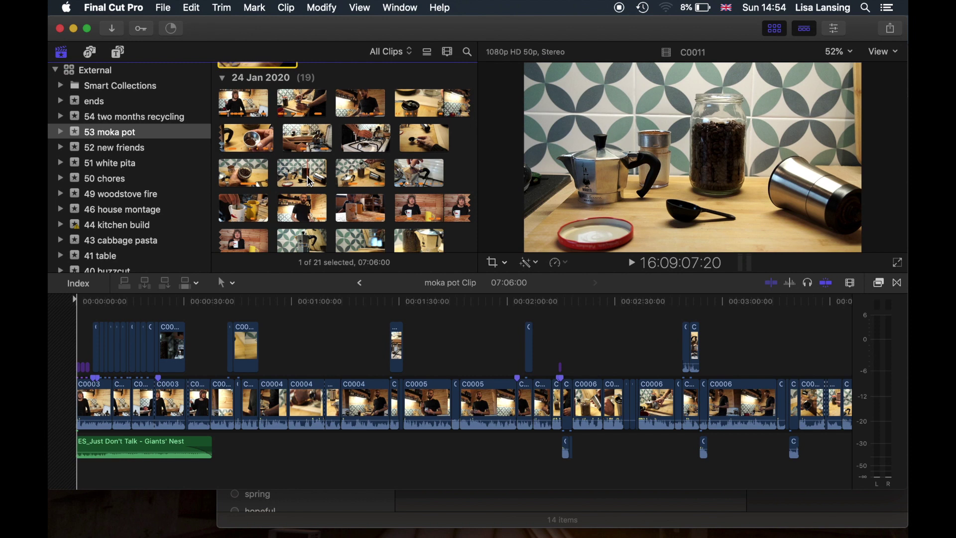
{"action": "left_click", "coordinate": [316, 180]}
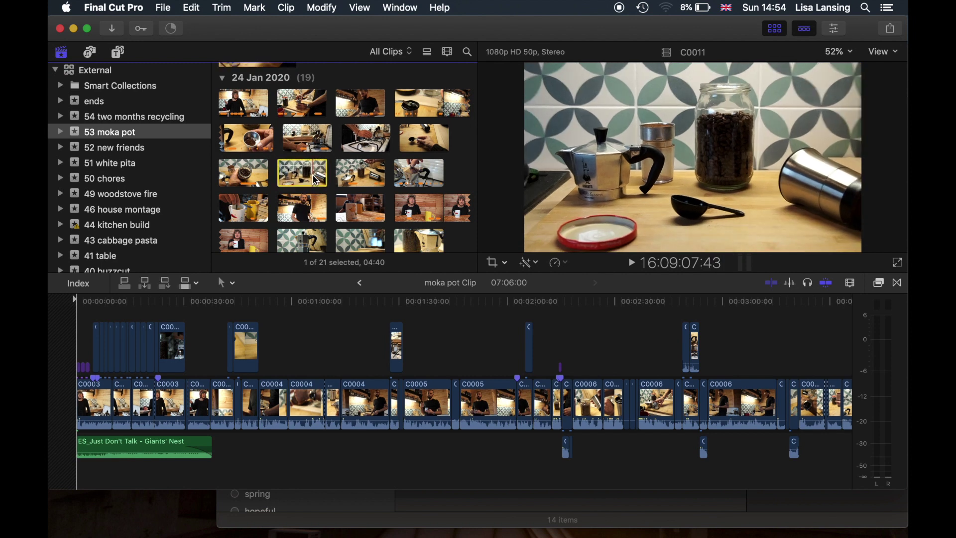
{"action": "key", "text": "shift+super+r"}
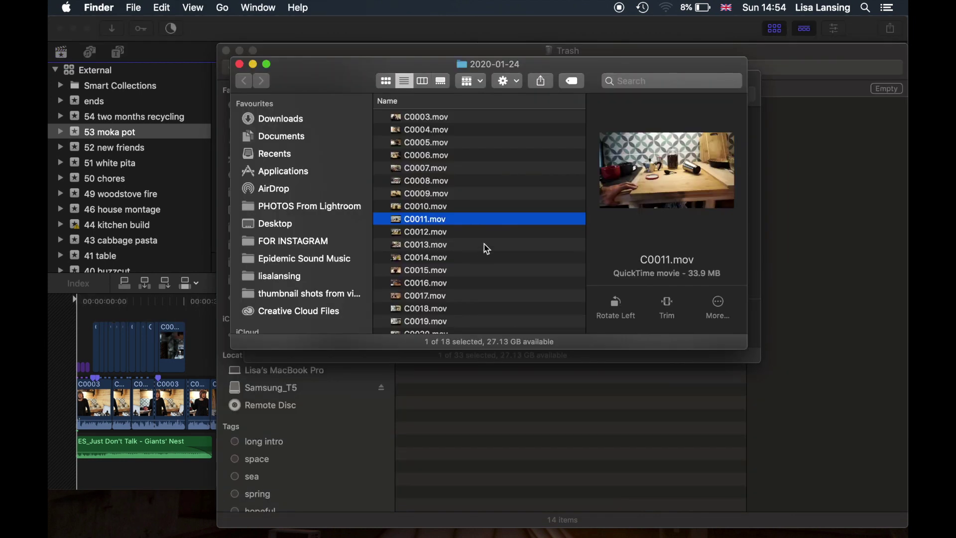
Move C0011.mov to the Trash in Finder and return to Final Cut Pro.
{"action": "right_click", "coordinate": [481, 224]}
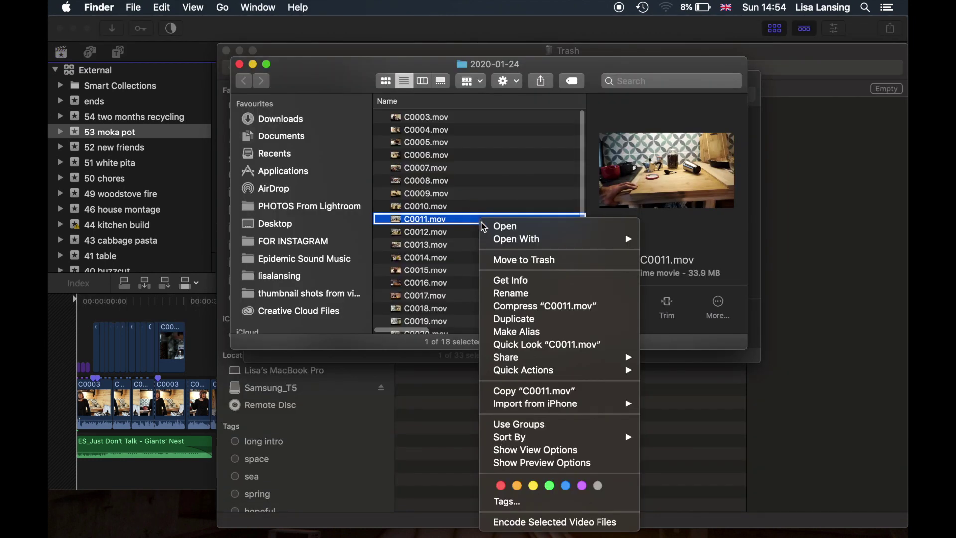
{"action": "key", "text": "Escape"}
{"action": "key", "text": "Down"}
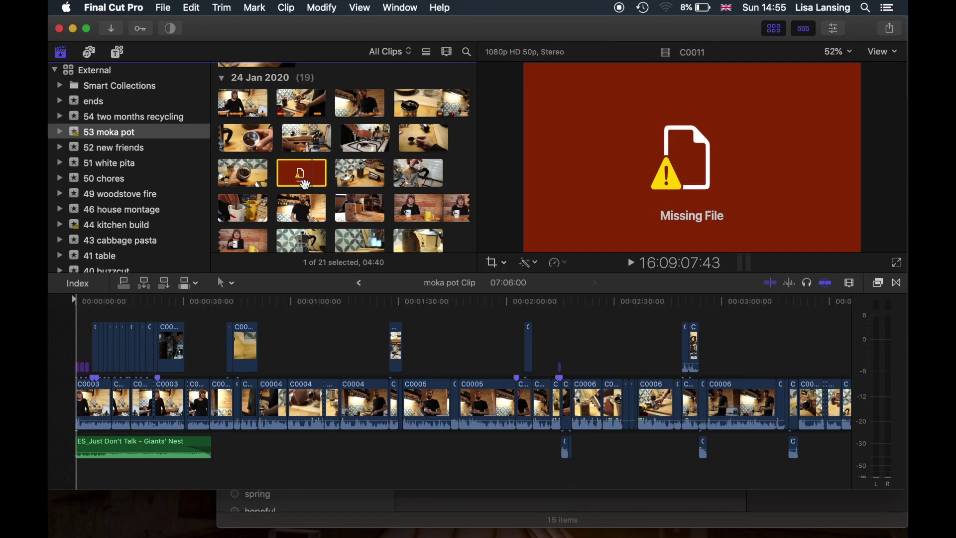
Move the missing clip C0011 from the event to the Trash, accept the removal, and open the Trash folder in Finder.
{"action": "right_click", "coordinate": [303, 175]}
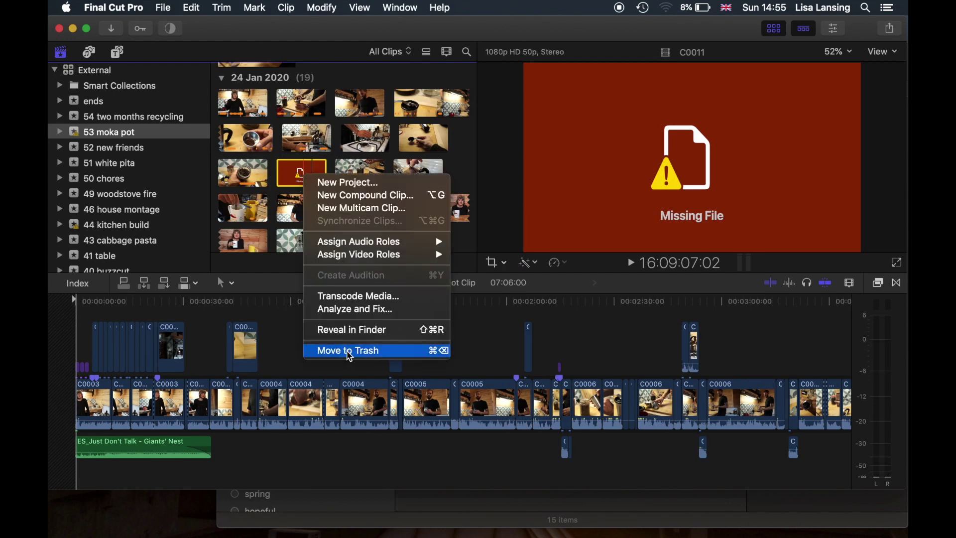
{"action": "left_click", "coordinate": [350, 351]}
{"action": "left_click", "coordinate": [574, 205]}
{"action": "mouse_move", "coordinate": [774, 535]}
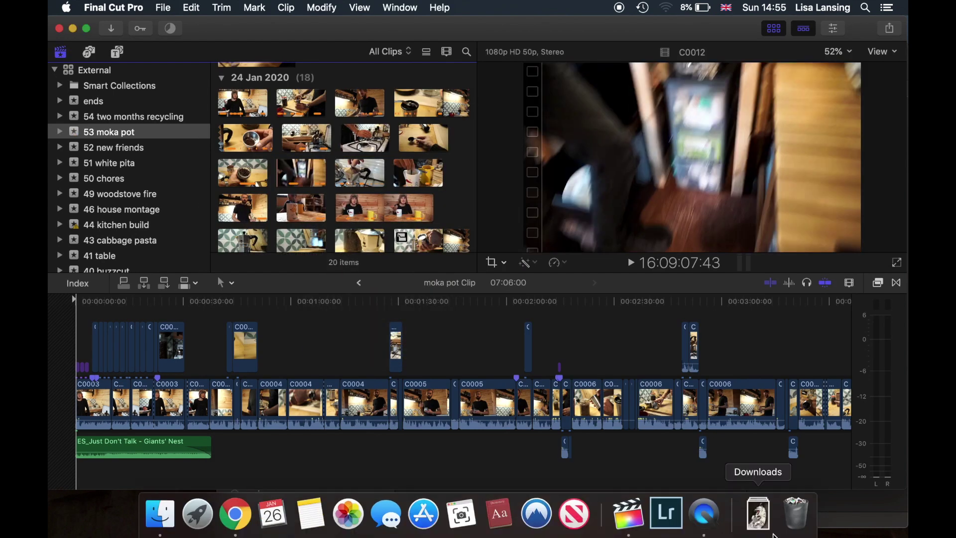
{"action": "left_click", "coordinate": [795, 518]}
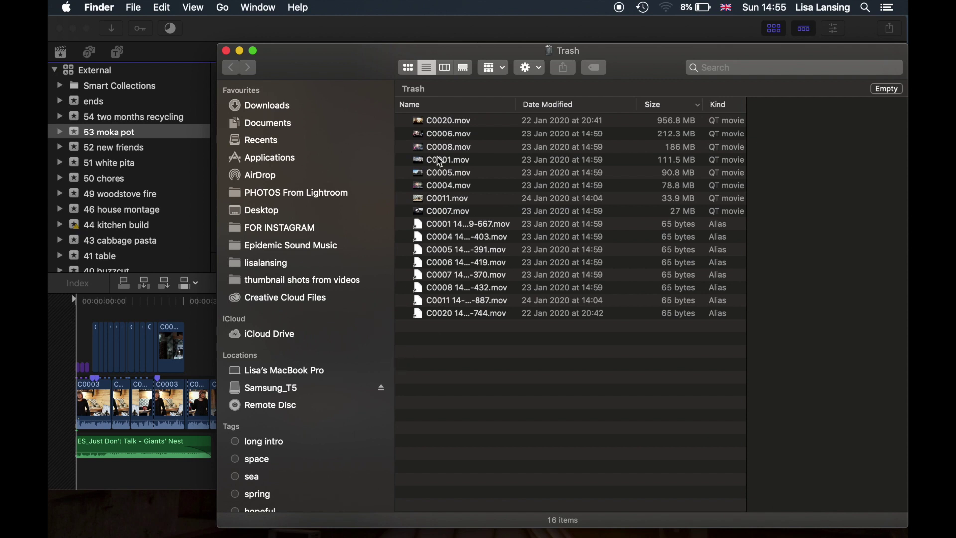